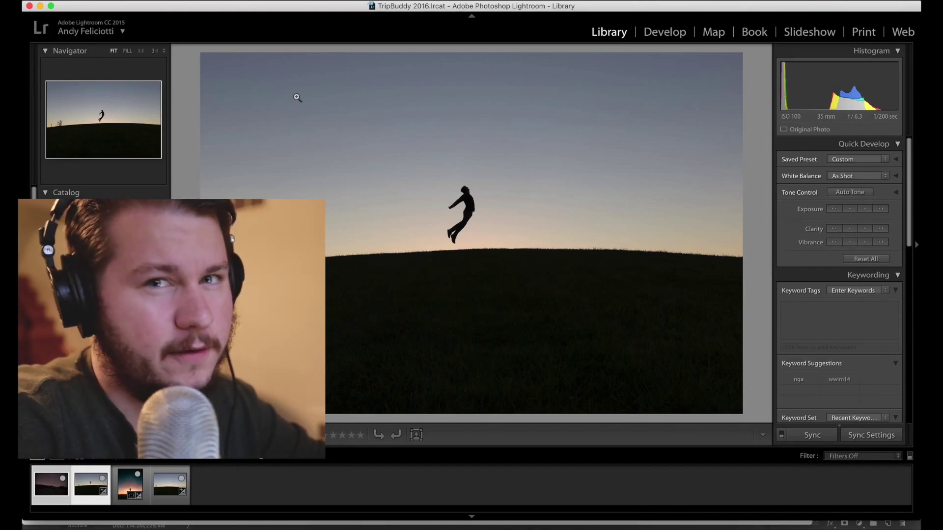
- Compare the starry-night and jumper photos, then send both to Photoshop as layers of one document
key(Left)
key(Right)
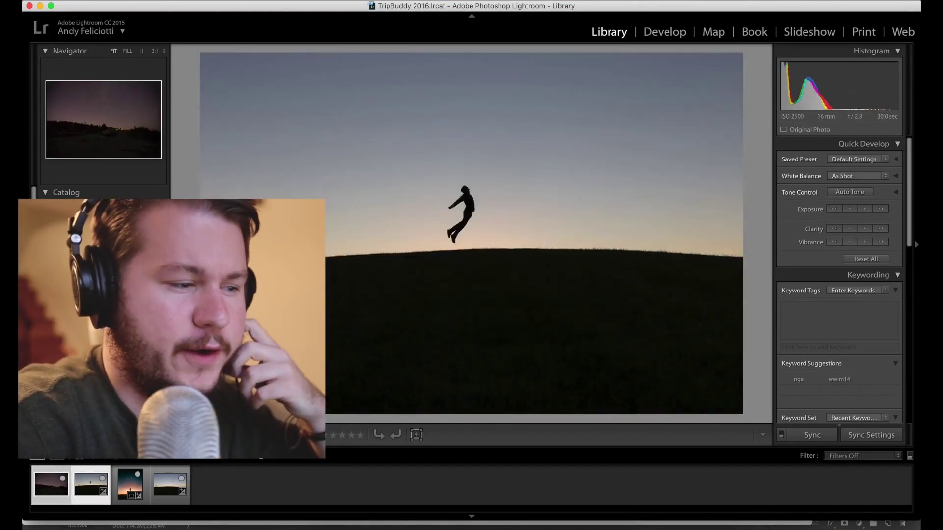
key(Left)
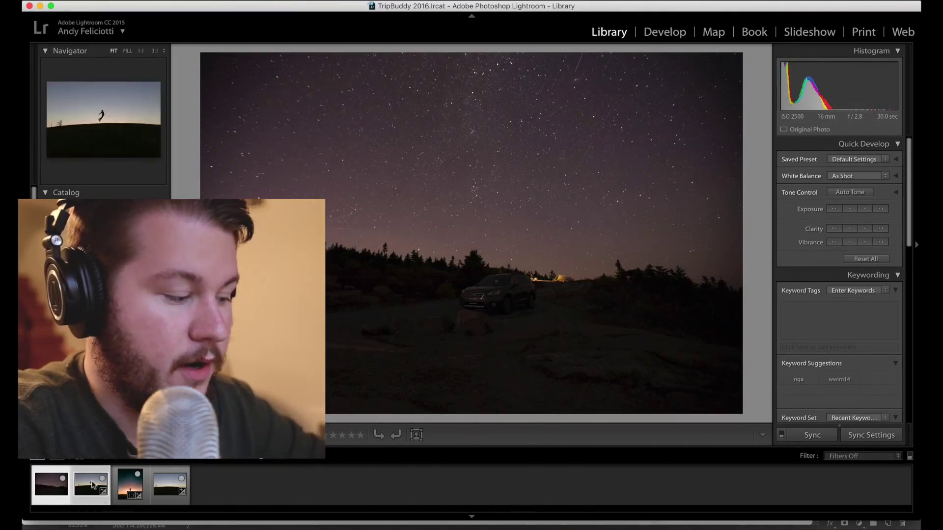
right_click(93, 484)
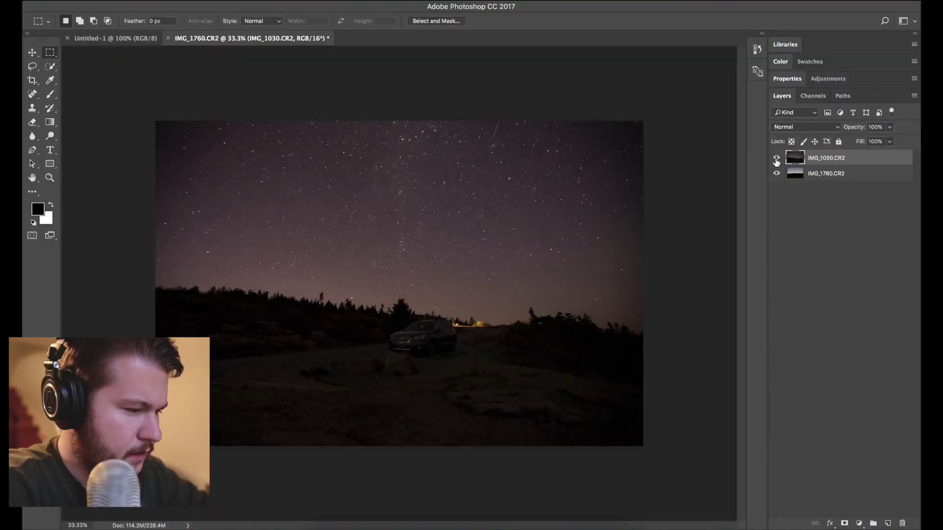
- Toggle the IMG_1030.CR2 layer's visibility to compare it with the jumper photo
click(776, 158)
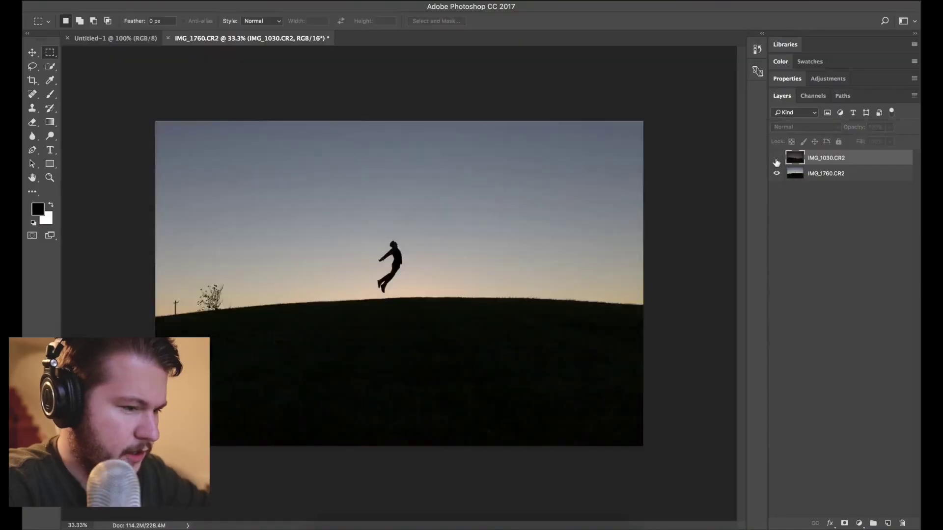
click(776, 158)
click(777, 158)
click(776, 158)
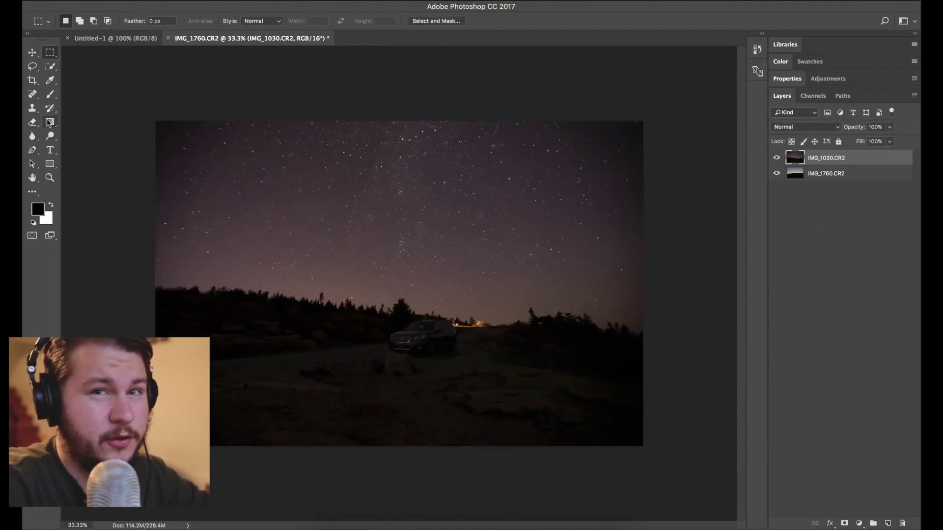
- Crop the document to a 4:5 portrait frame and move IMG_1030.CR2 above IMG_1760.CR2
click(31, 80)
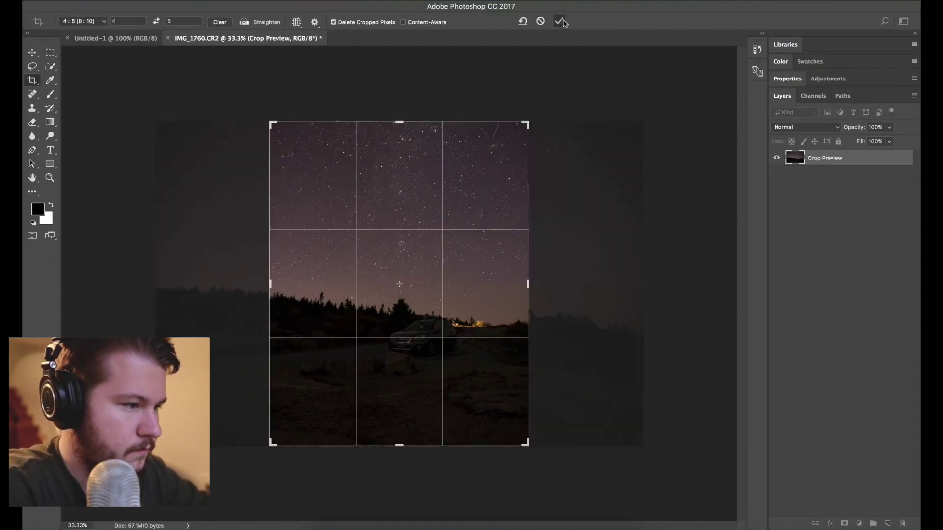
click(560, 21)
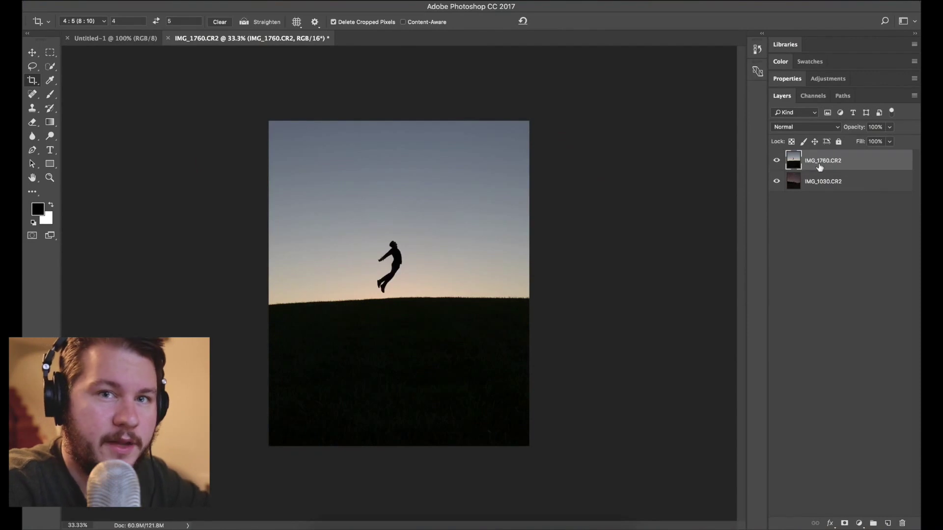
drag(828, 170, 823, 191)
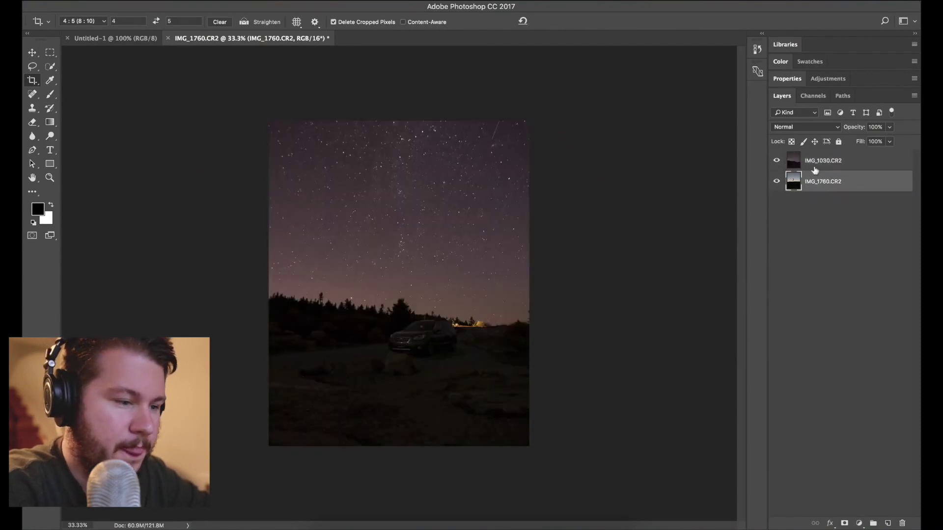
- Mask IMG_1030.CR2 with a black-to-white gradient so the stars fade out above the horizon
click(844, 523)
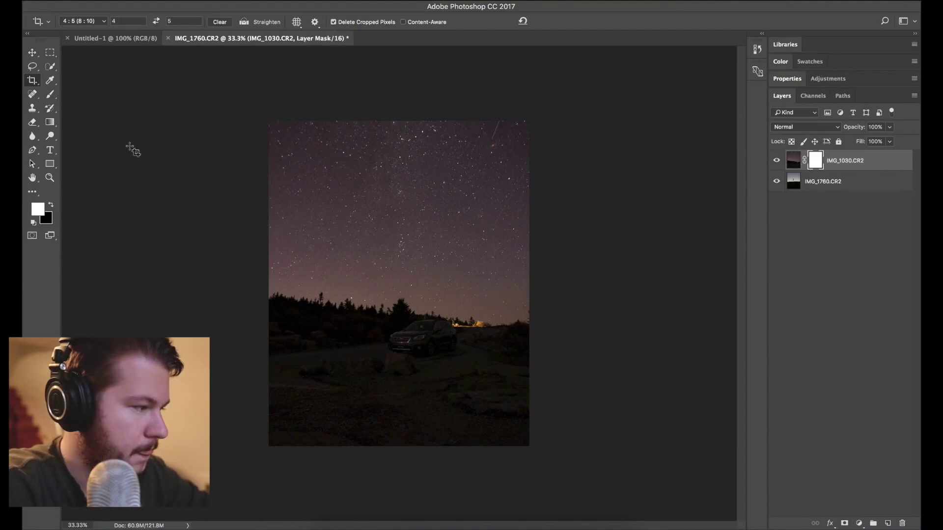
click(50, 122)
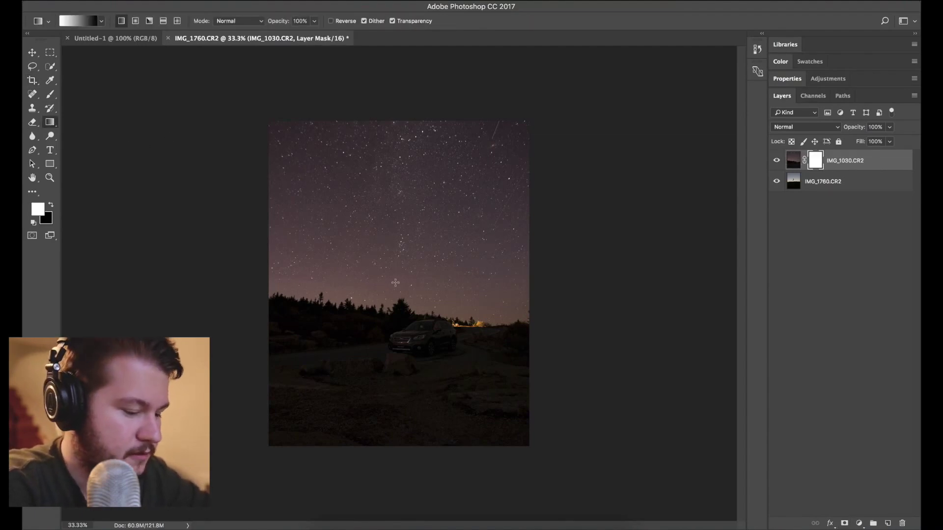
drag(396, 279, 387, 385)
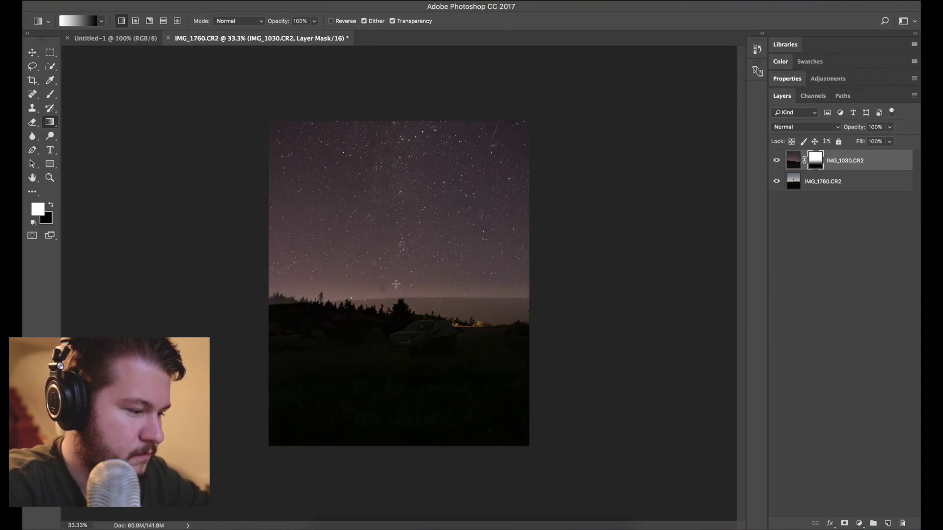
drag(396, 285, 396, 298)
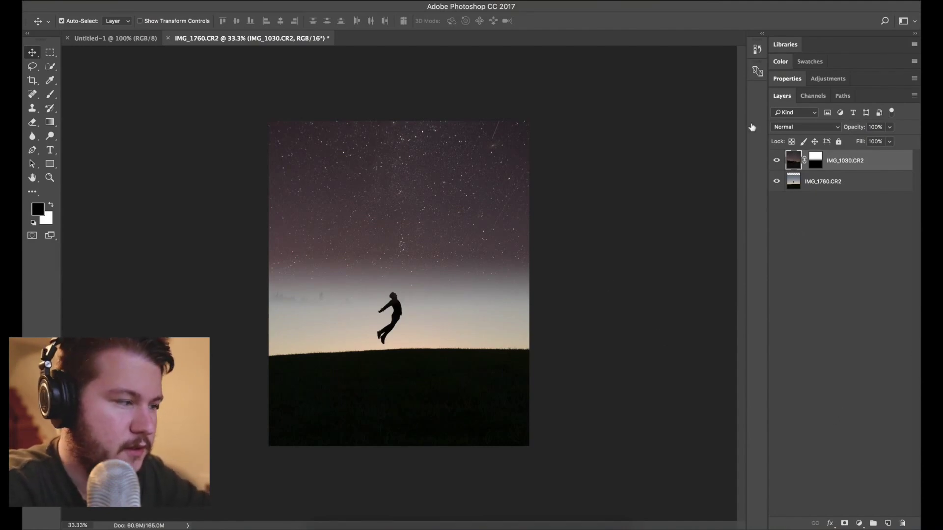
- Free Transform the starry sky up to about 150% and move it down over the hill
key(m)
right_click(458, 226)
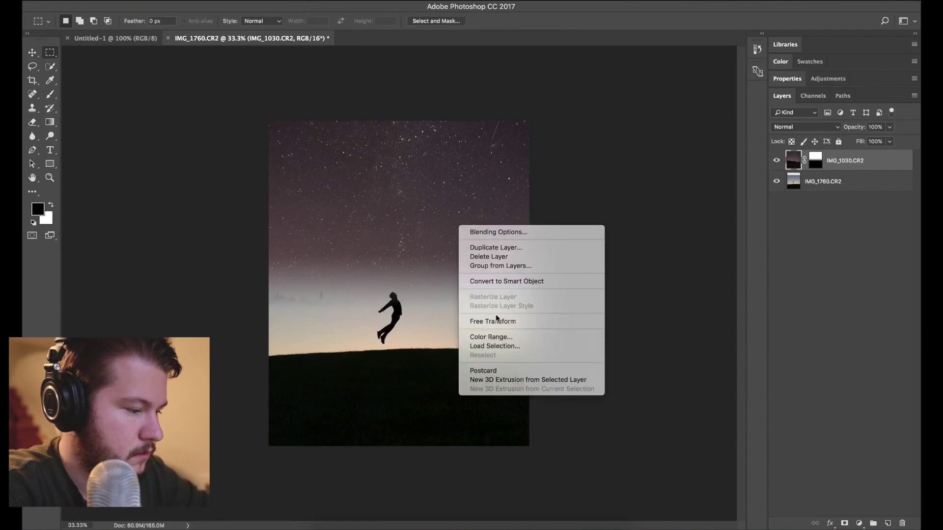
key(Return)
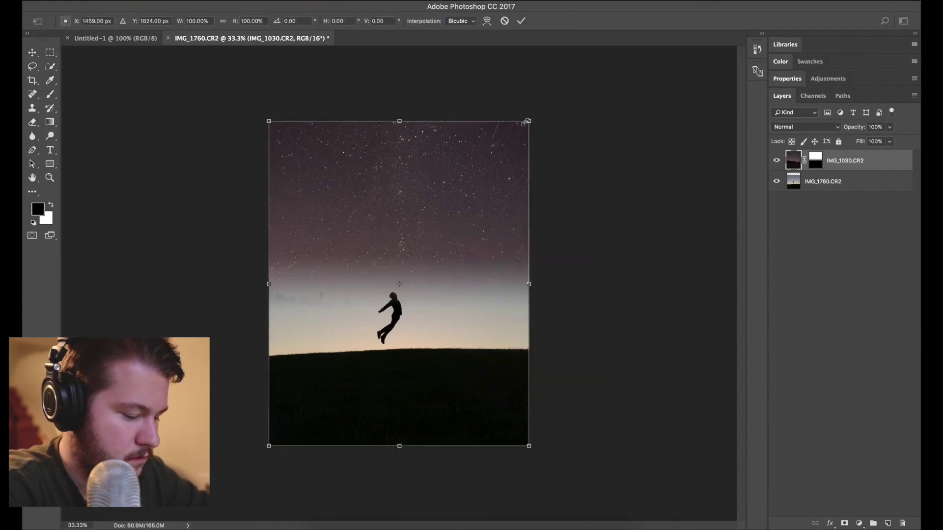
drag(528, 120, 594, 97)
drag(480, 204, 473, 242)
key(Return)
- Paint black on the sky's mask with a 900px brush to reveal the hill and horizon
key(x)
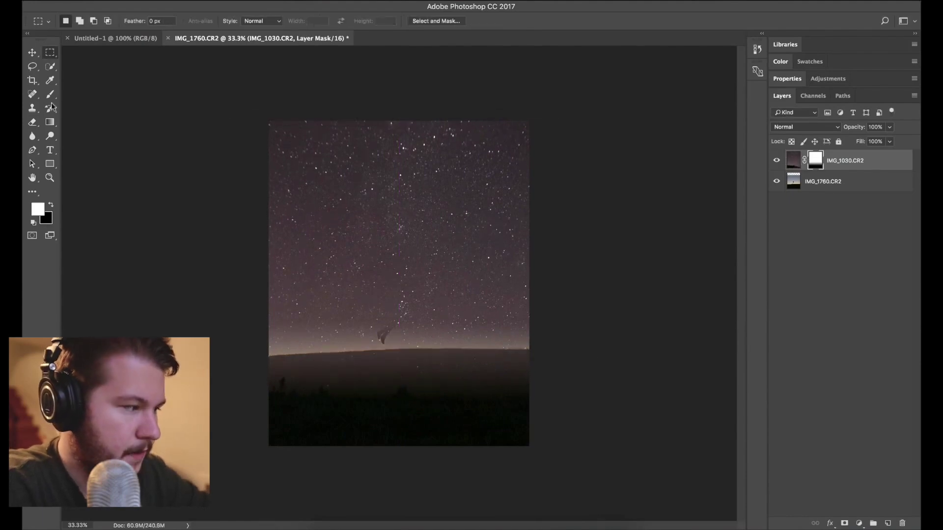
click(49, 94)
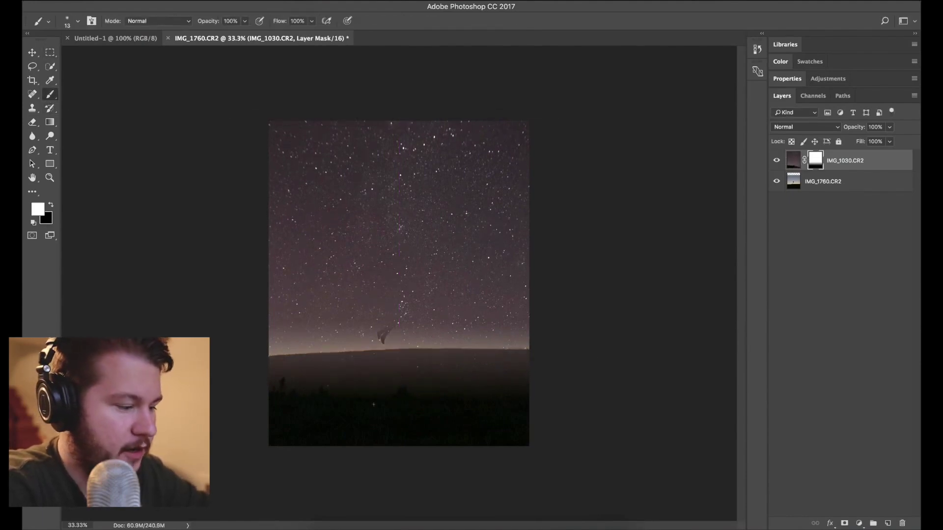
mouse_move(397, 378)
mouse_down()
mouse_move(340, 394)
mouse_move(360, 382)
mouse_up()
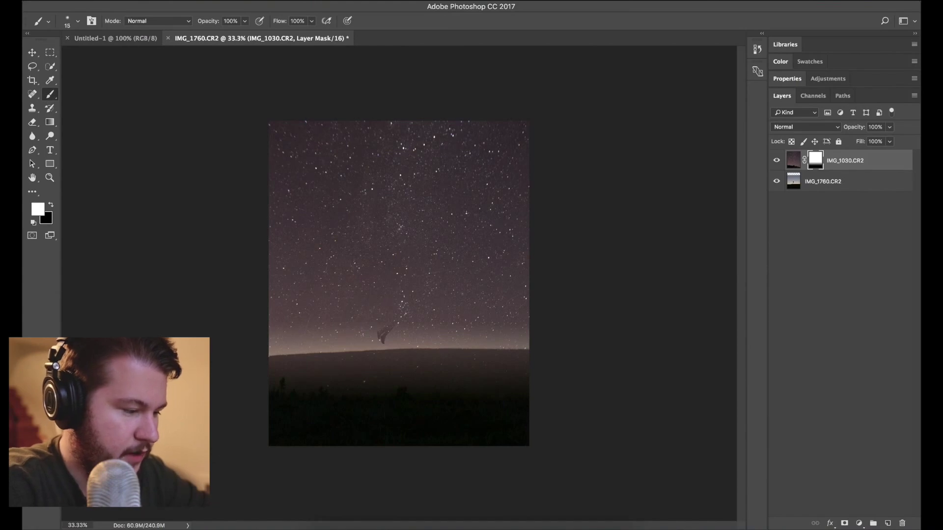
key(bracketright)
key(bracketright)
key(bracketright)
key(bracketright)
key(bracketright)
key(bracketright)
key(bracketright)
key(bracketright)
key(bracketright)
key(bracketright)
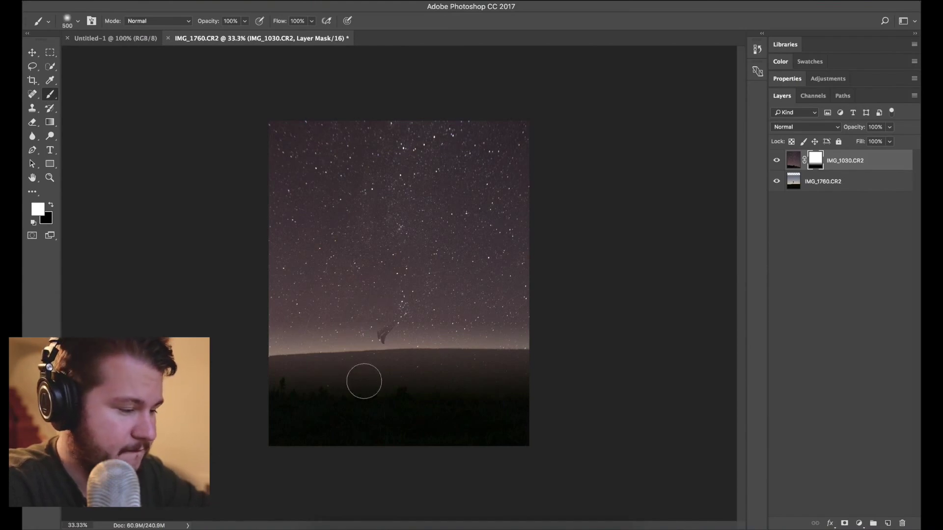
key(x)
drag(400, 391, 211, 389)
mouse_move(297, 392)
mouse_down()
mouse_move(391, 379)
mouse_move(543, 385)
mouse_move(189, 377)
mouse_up()
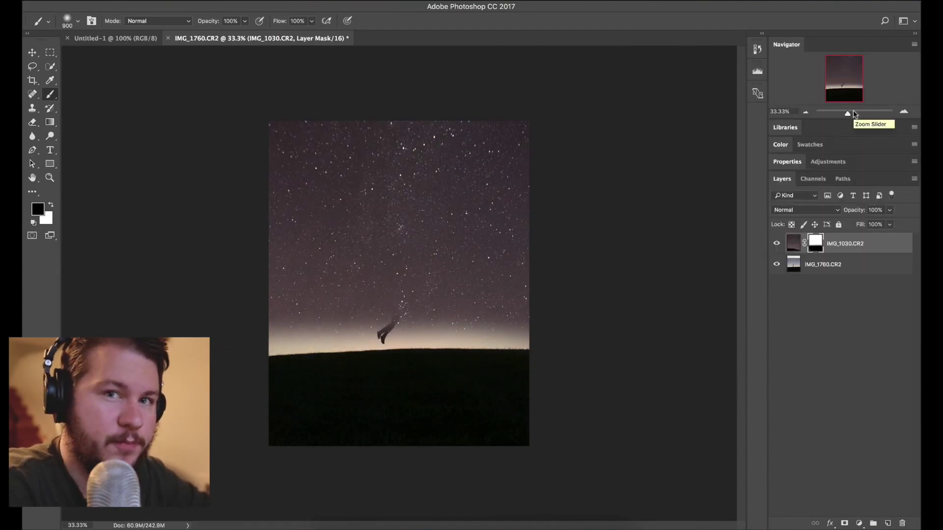
- Hide the starry-sky layer and select the jumper's silhouette with the Magic Wand
click(859, 114)
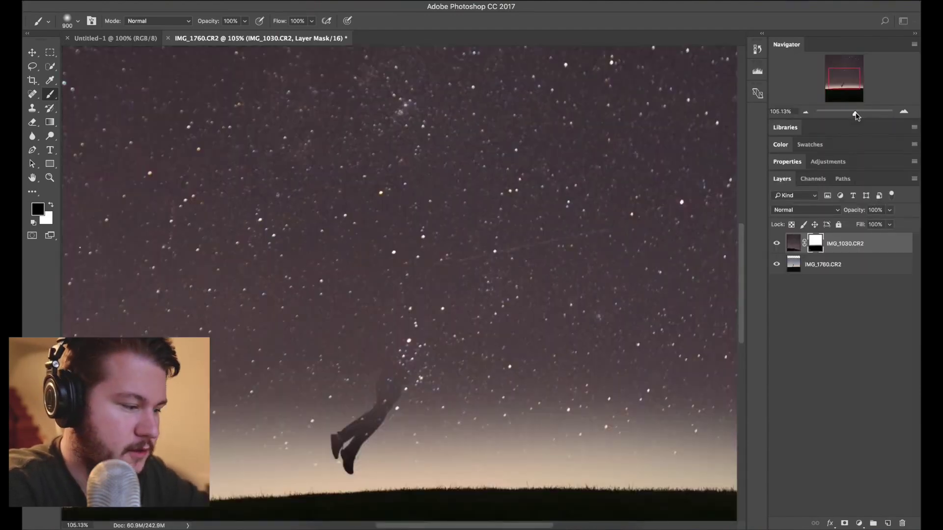
click(809, 272)
click(793, 244)
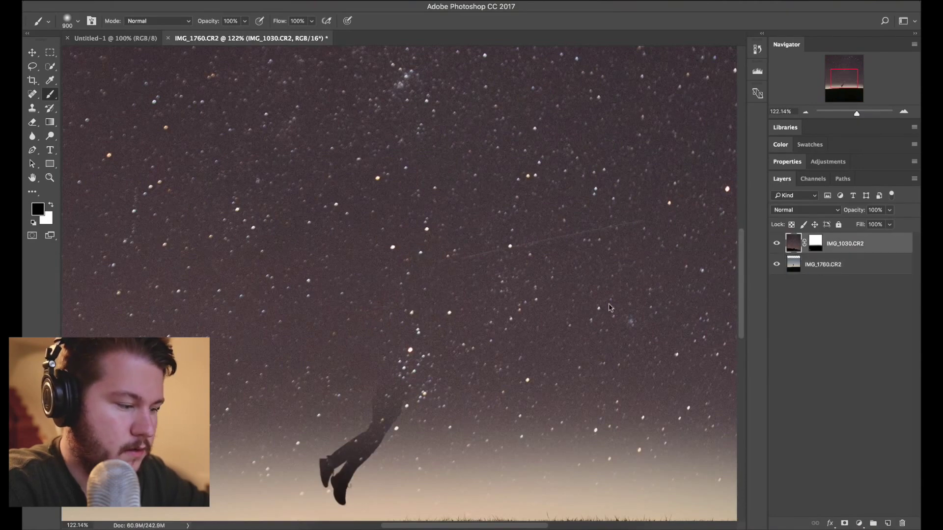
click(778, 243)
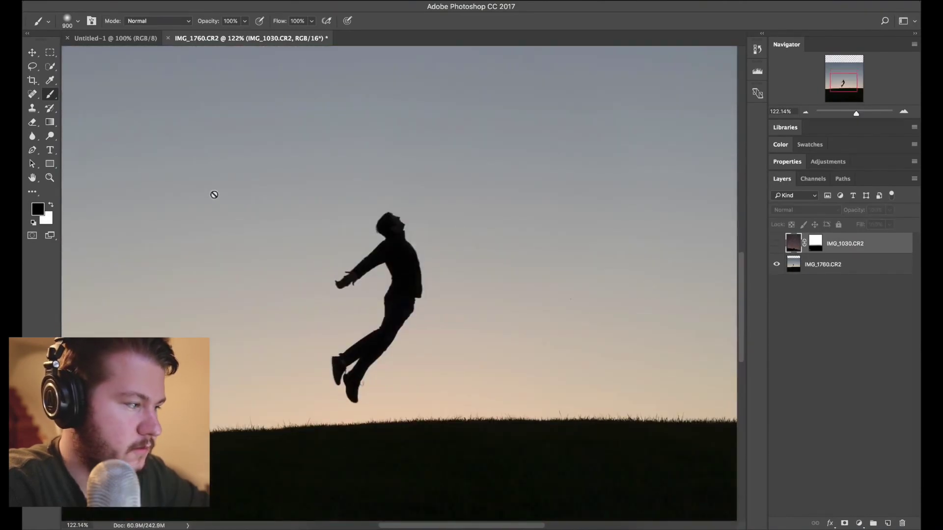
click(48, 69)
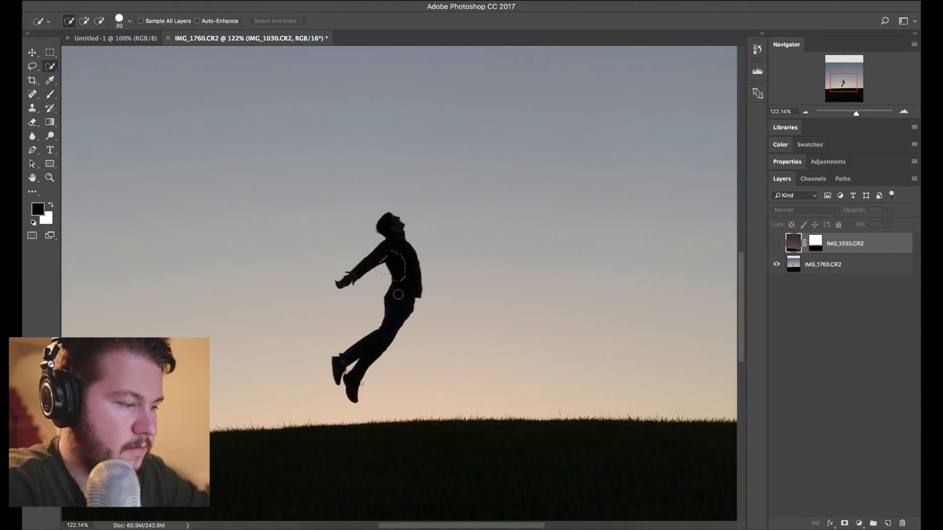
key(shift+w)
click(833, 274)
- Duplicate IMG_1760.CR2, mask the copy to the figure, and move it above the starry sky
right_click(834, 275)
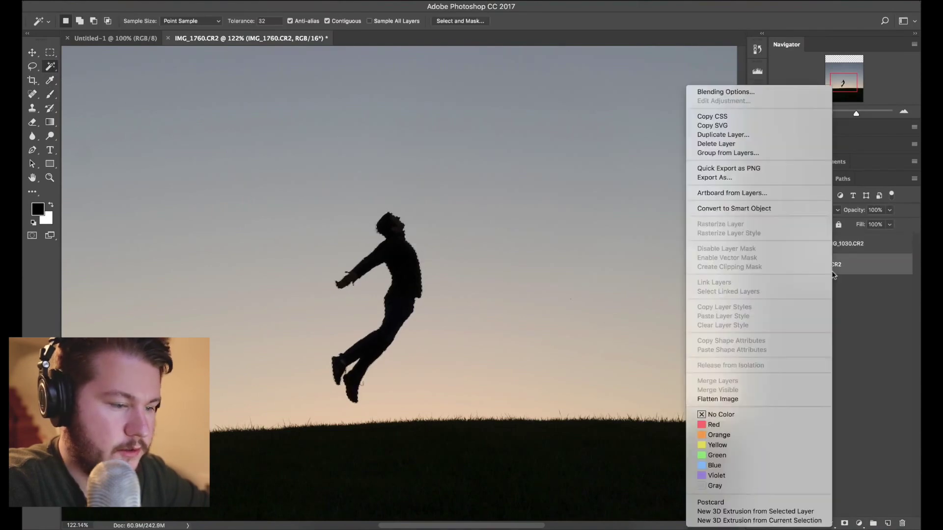
click(727, 134)
key(Return)
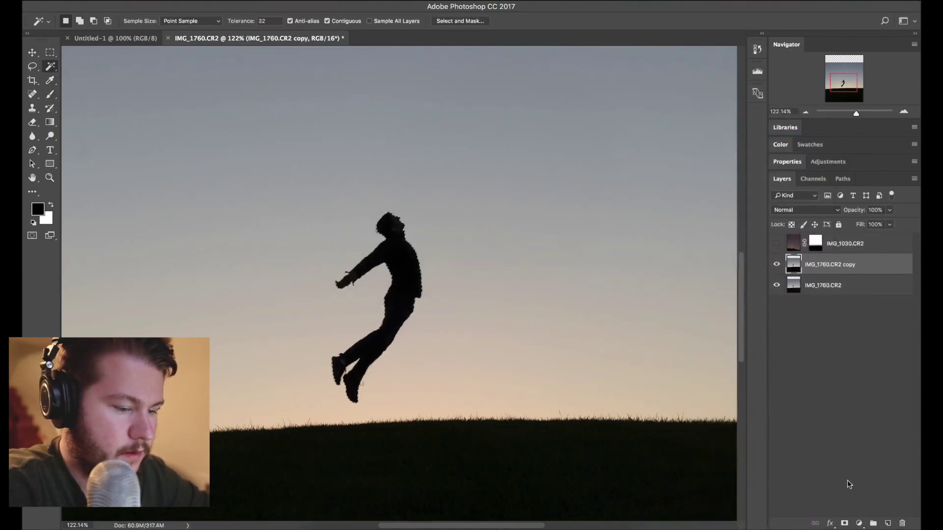
alt+click(845, 522)
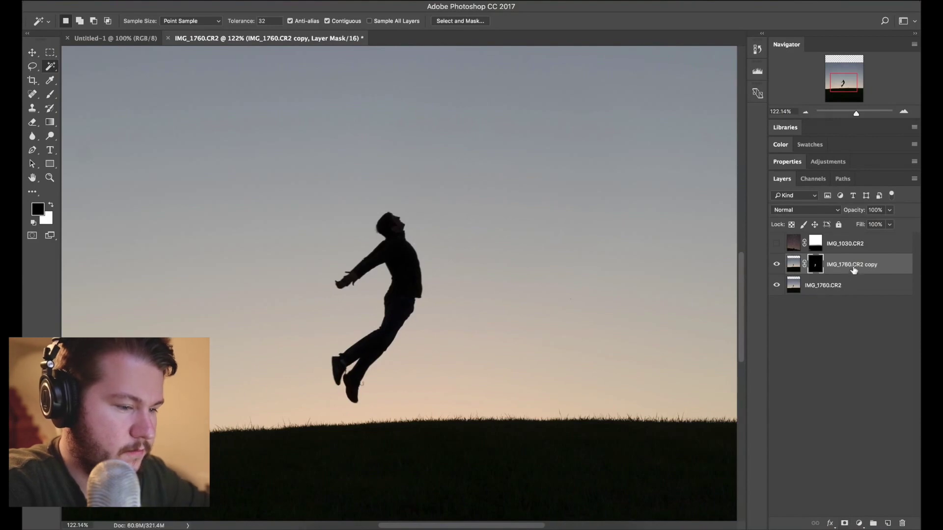
drag(853, 269, 847, 244)
click(777, 264)
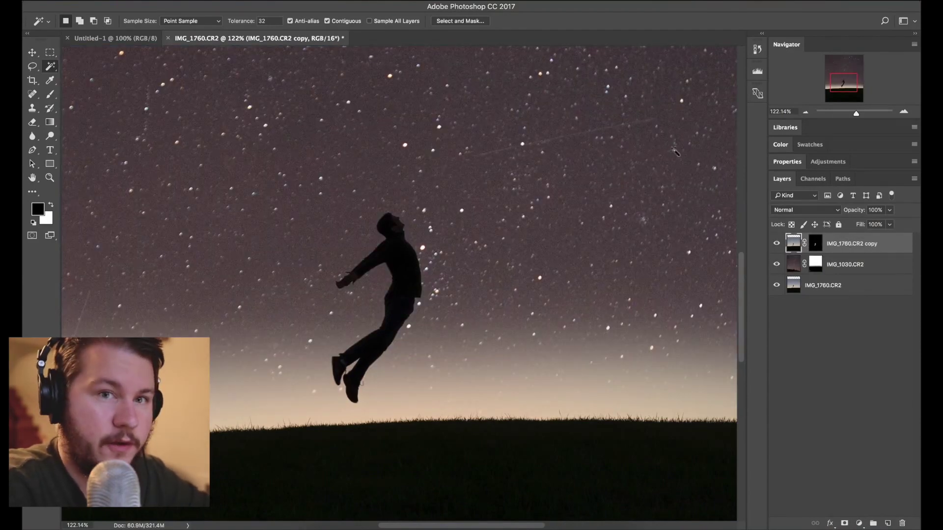
key(super+minus)
key(super+minus)
key(super+minus)
click(776, 243)
- Show the figure copy, target the starry-sky mask with the Brush, and undo a stray stroke
click(776, 243)
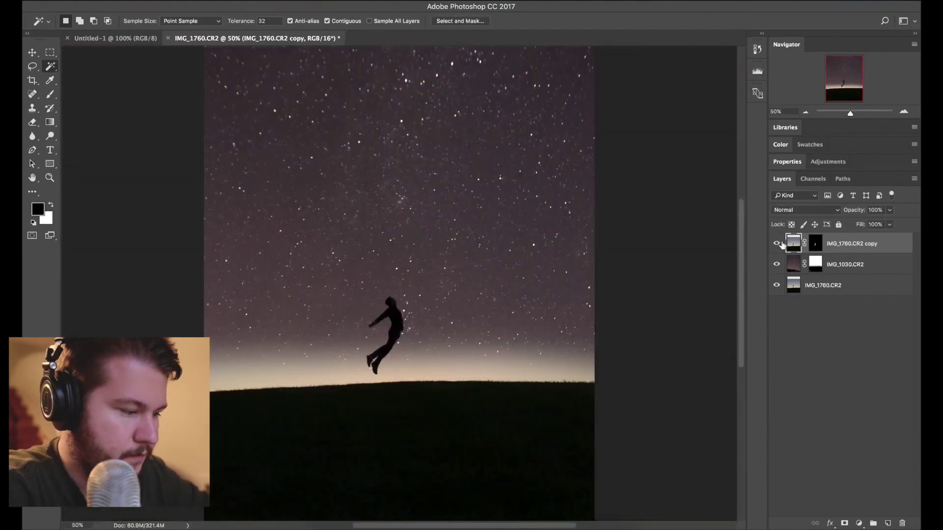
click(811, 264)
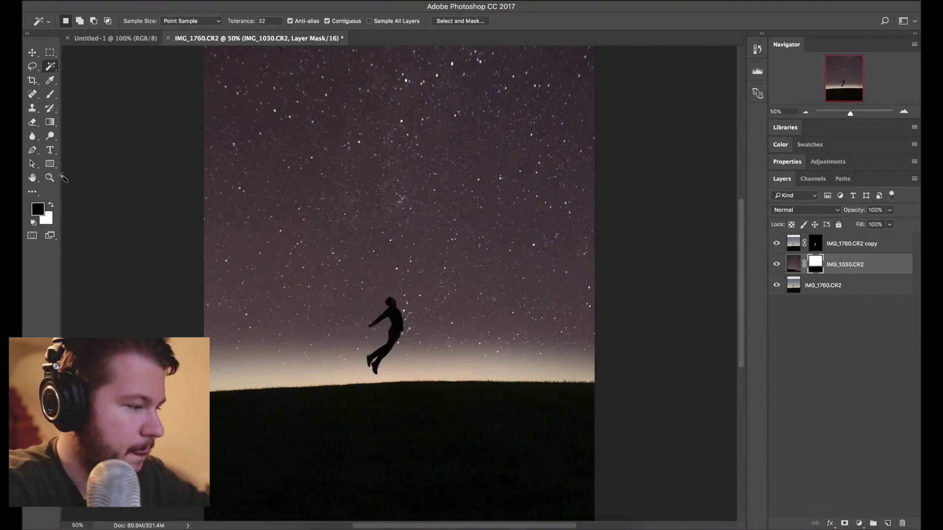
click(50, 94)
drag(319, 275, 348, 336)
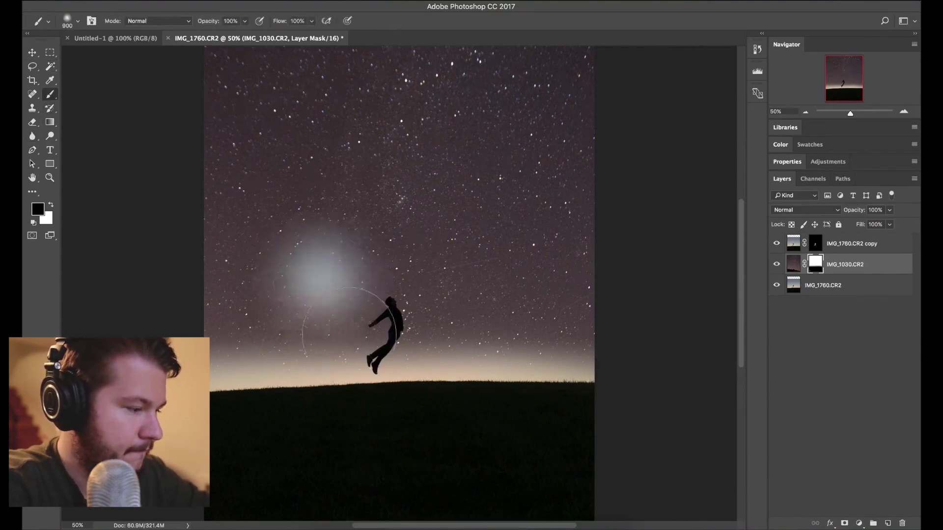
key(ctrl+z)
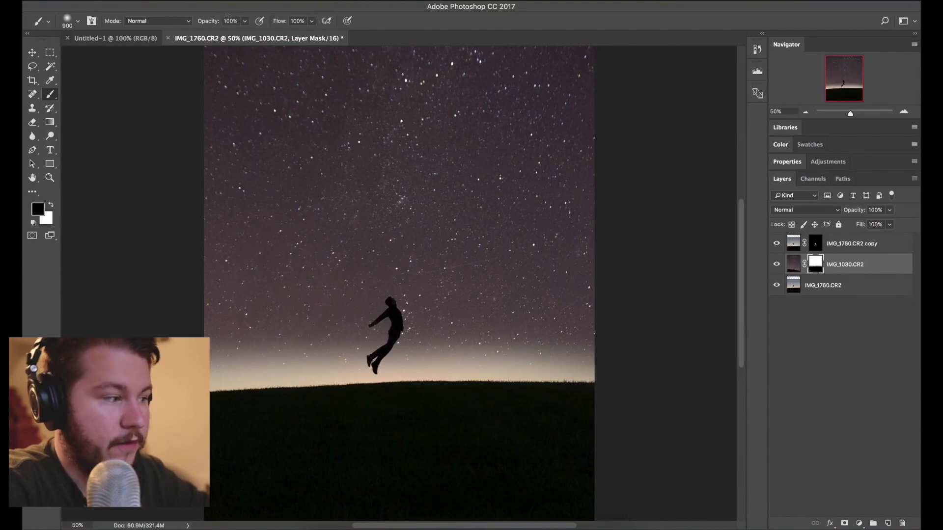
- At about 39% brush opacity, paint a soft glow along the horizon on both sides of the jumper
click(244, 21)
drag(229, 34, 218, 34)
mouse_move(452, 354)
mouse_down()
mouse_move(565, 268)
mouse_move(476, 411)
mouse_move(628, 342)
mouse_up()
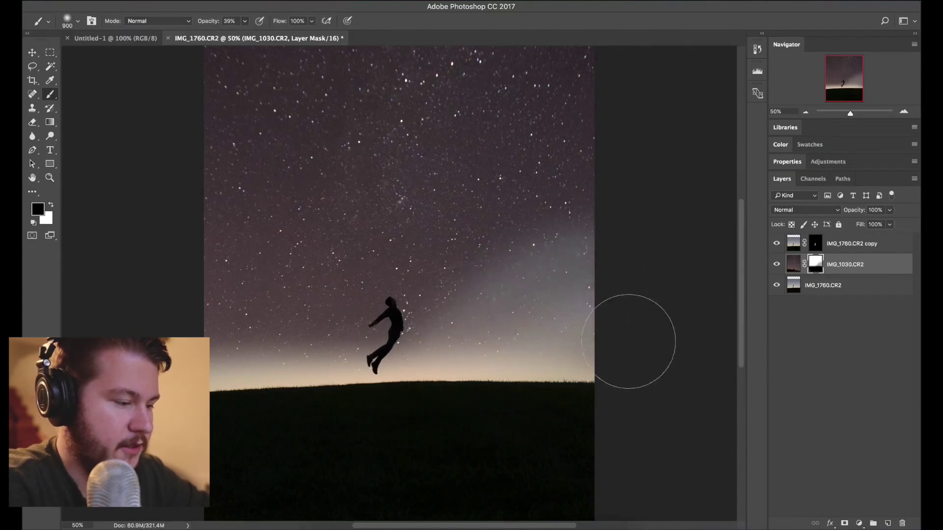
drag(280, 412, 126, 236)
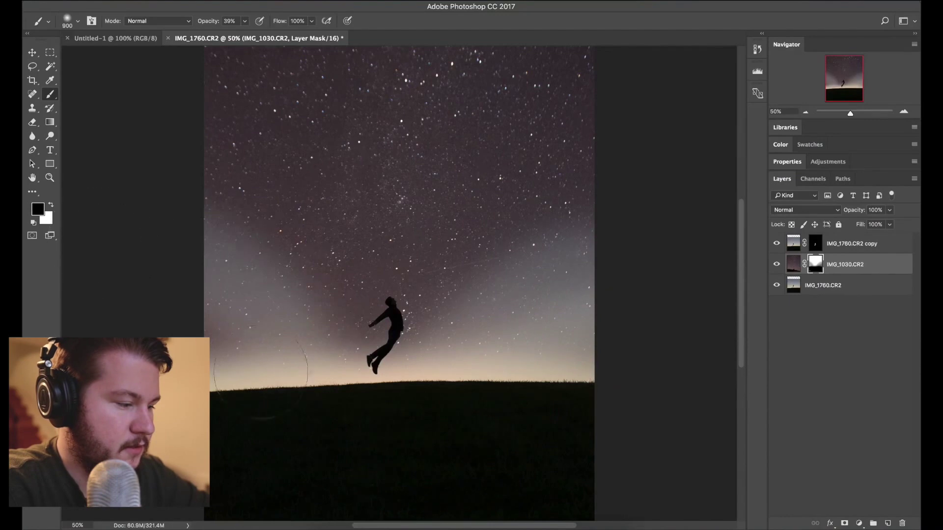
mouse_move(261, 372)
mouse_down()
mouse_move(245, 344)
mouse_move(295, 354)
mouse_move(437, 323)
mouse_up()
- Swap the paint colours and save the composite as IMG_1030-Edit-2.tif
key(x)
scroll(463, 274, up, 1)
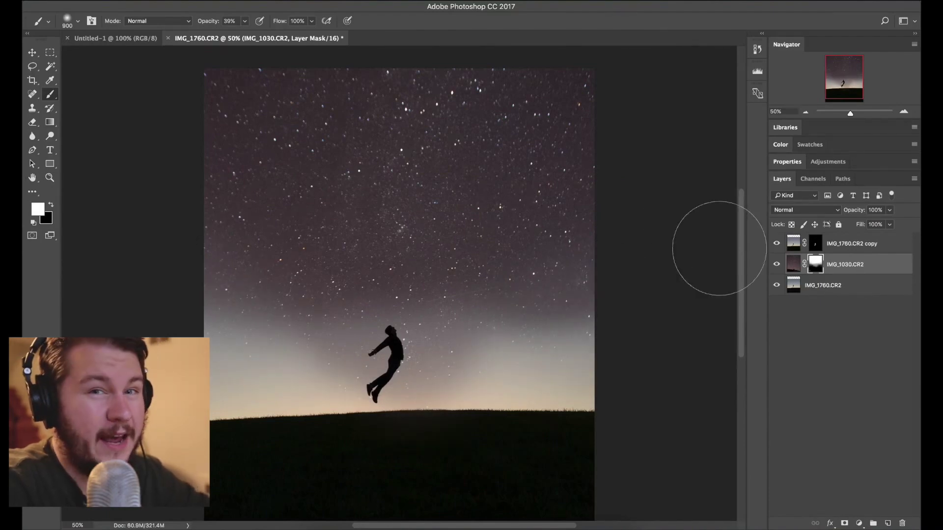
key(super+s)
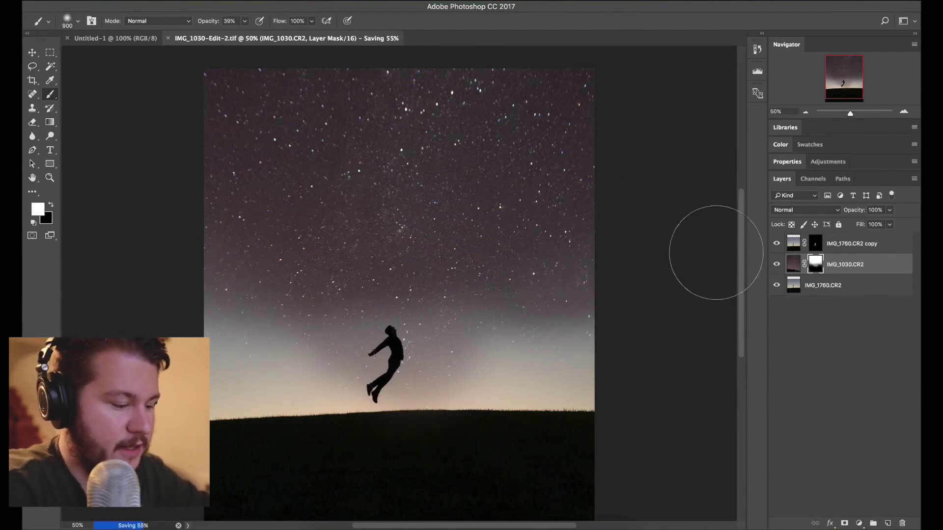
- Open IMG_1030-Edit-2.tif in Develop, try Upright Auto, and enable profile corrections and chromatic aberration removal
click(540, 525)
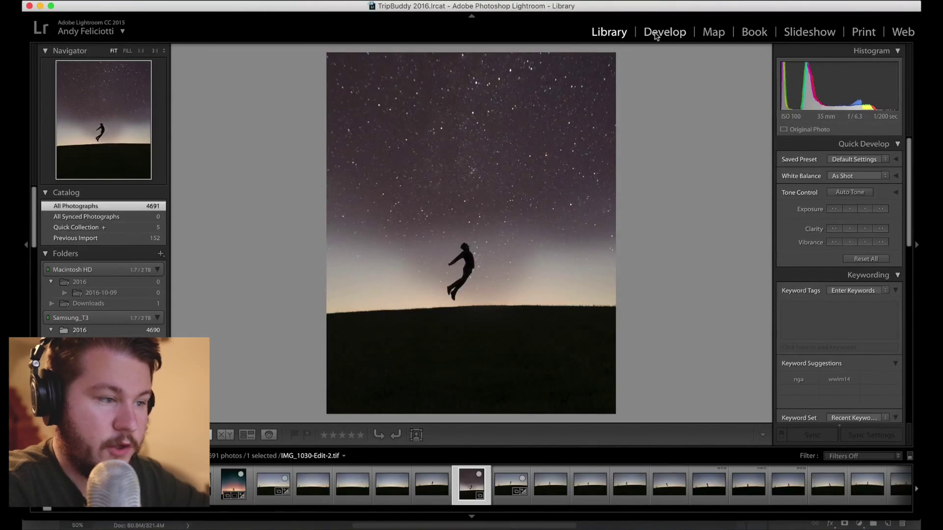
click(664, 32)
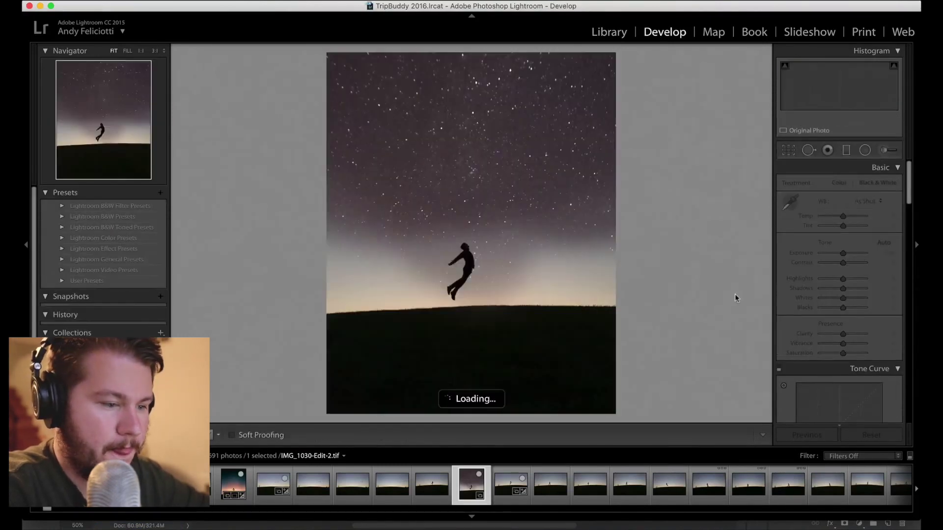
click(840, 211)
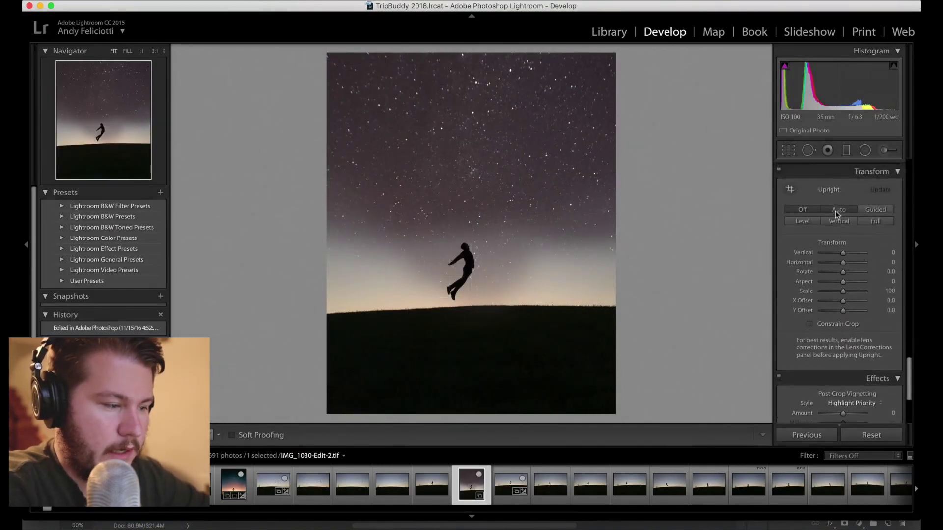
scroll(836, 275, up, 3)
click(860, 260)
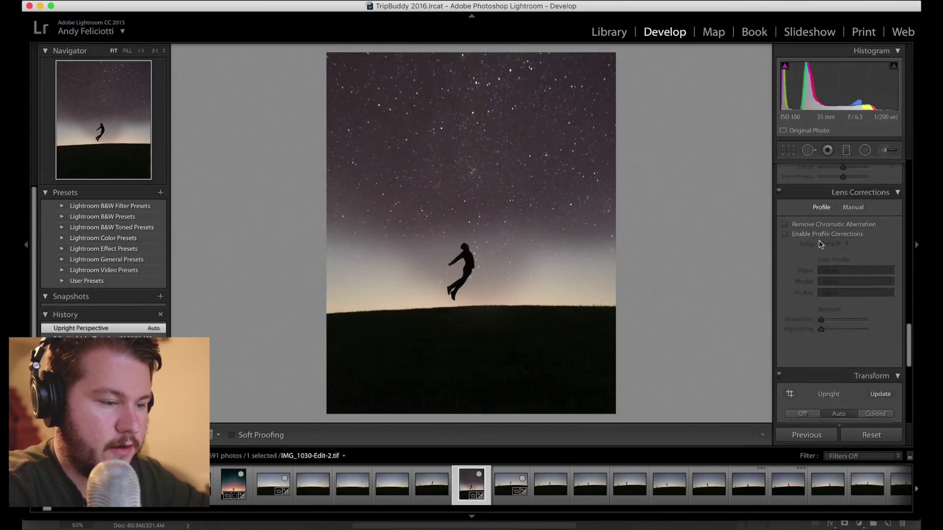
click(786, 233)
click(817, 225)
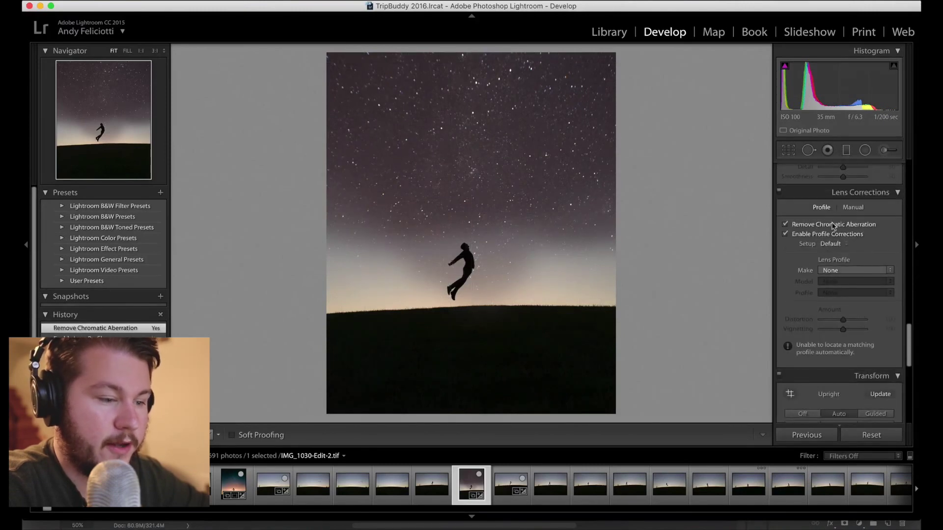
- Set the Post-Crop Vignetting amount to -30
scroll(835, 269, down, 3)
scroll(835, 271, up, 2)
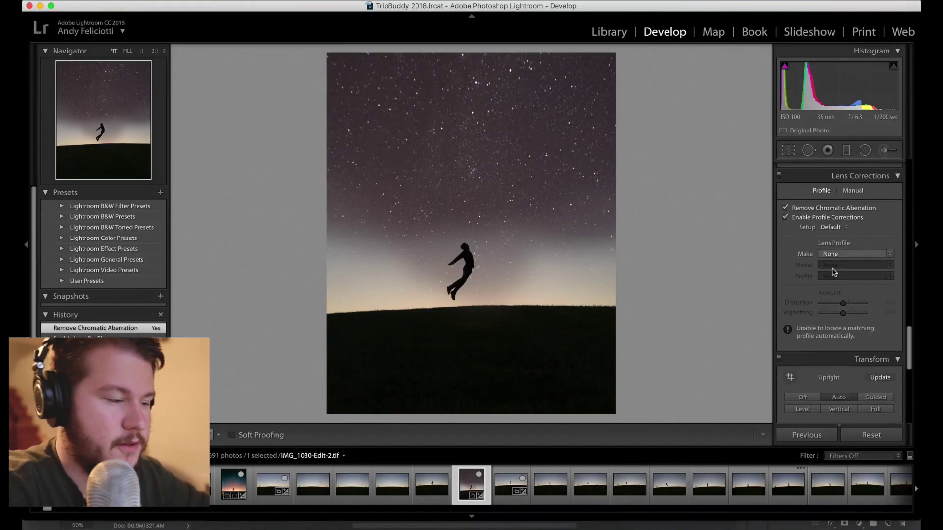
scroll(833, 272, down, 8)
click(889, 291)
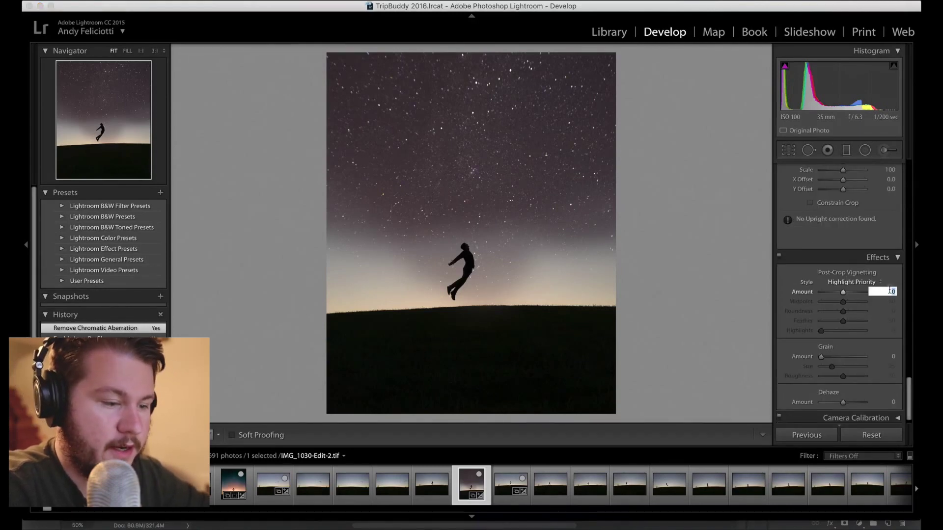
key(shift)
key(shift+Down)
key(shift+Down)
key(shift+Down)
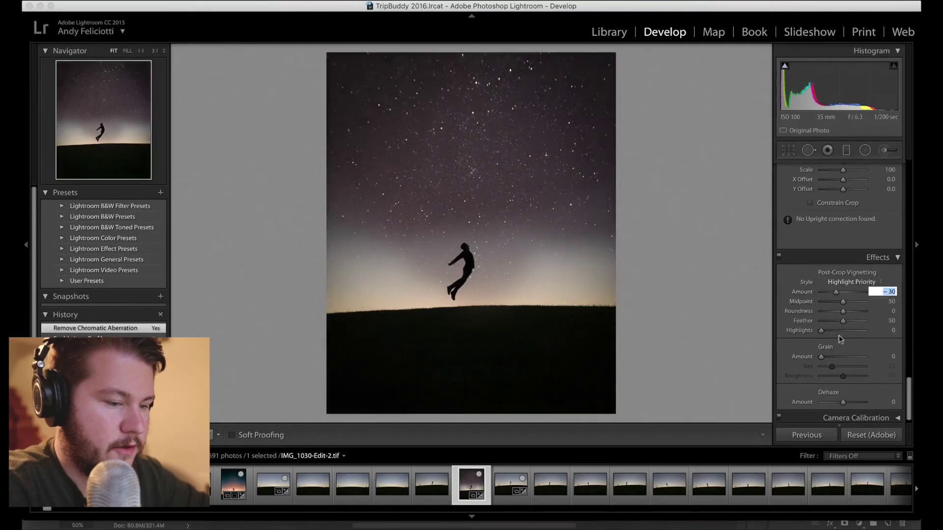
key(Return)
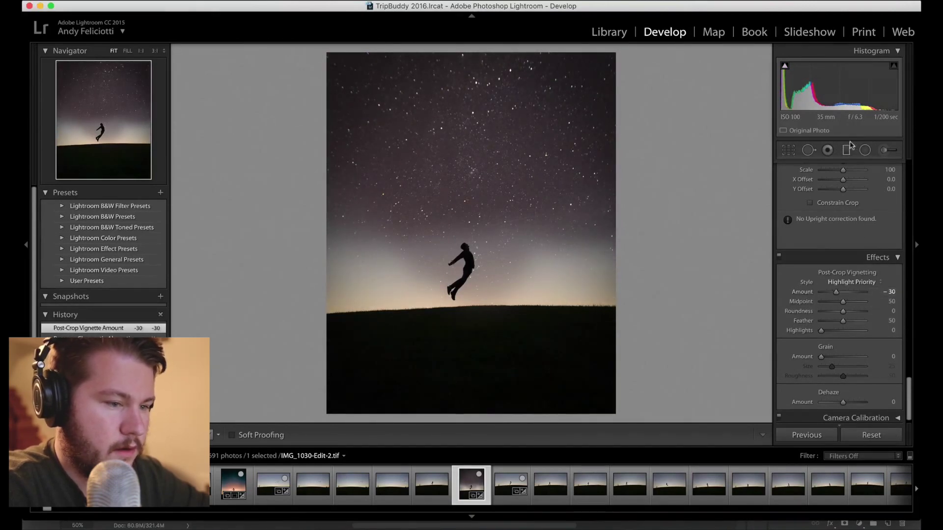
click(846, 152)
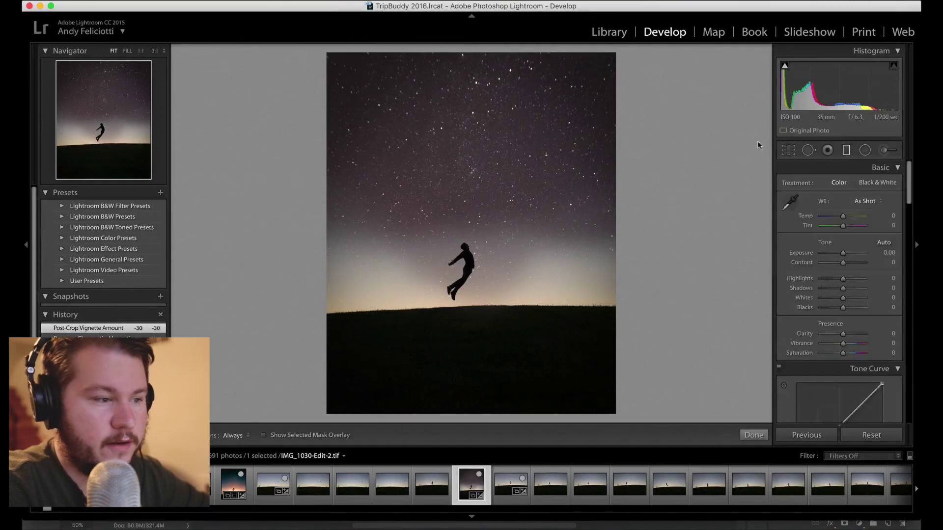
- Draw a graduated filter down the upper sky at -0.33 exposure, extend its fade, and cool it to -59 temperature
drag(520, 55, 519, 89)
click(884, 222)
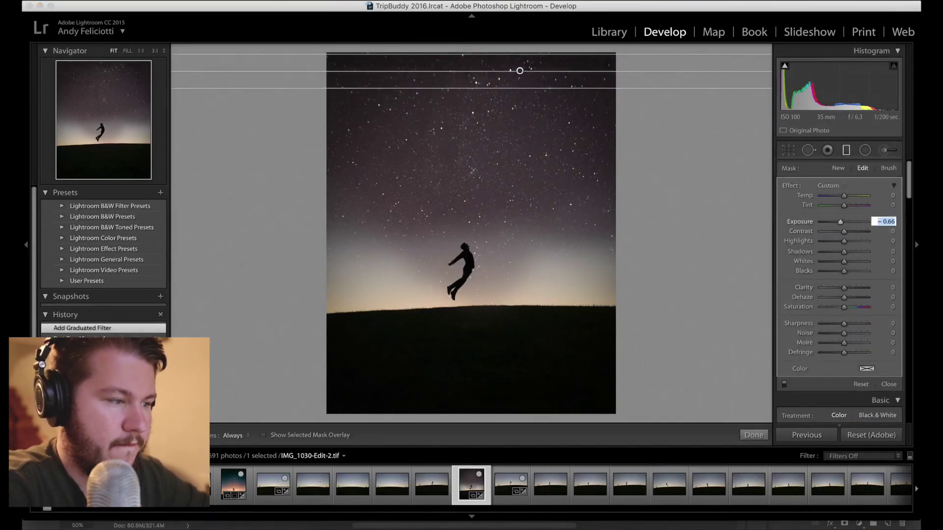
key(Return)
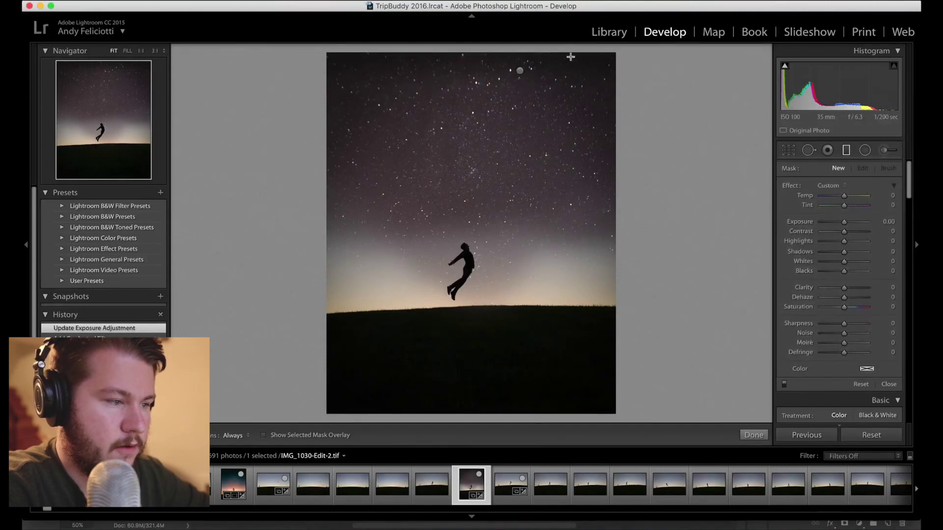
drag(571, 57, 570, 214)
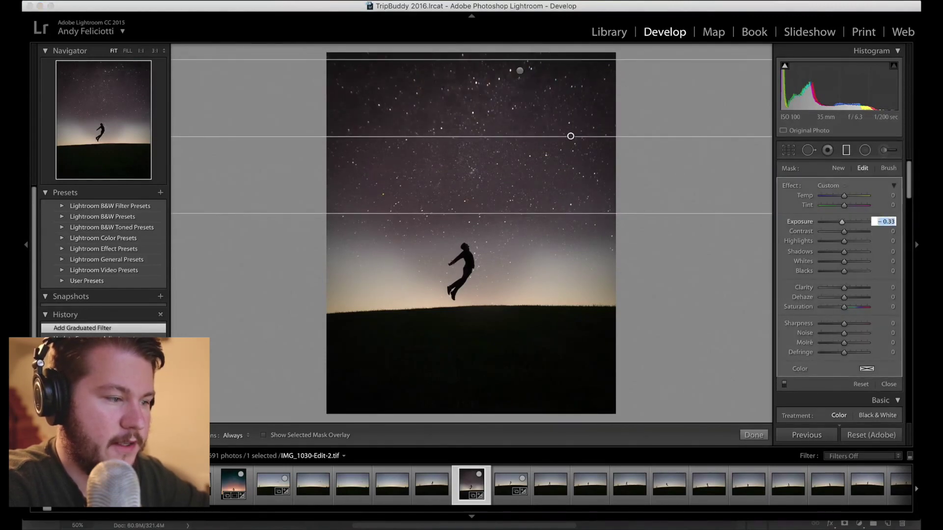
key(Down)
key(Down)
key(Down)
key(Up)
key(Up)
key(Up)
key(Up)
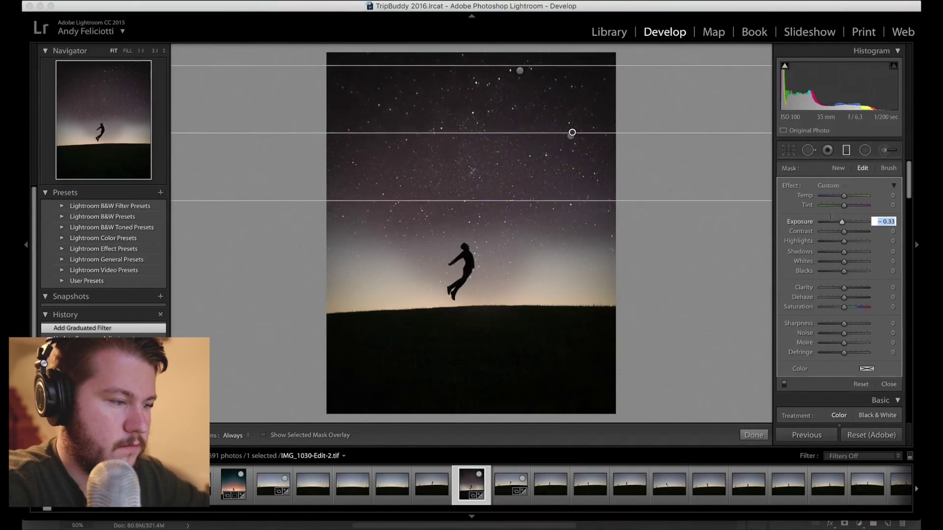
key(Return)
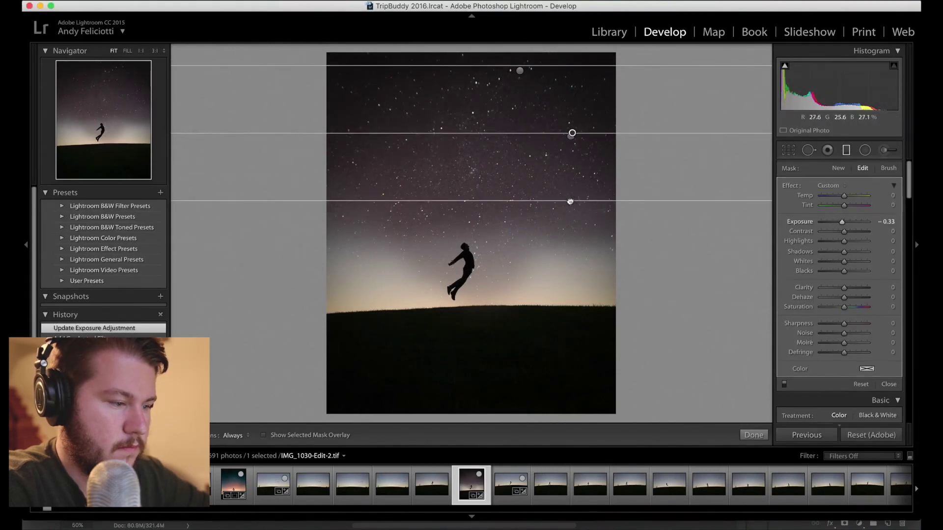
drag(568, 201, 575, 262)
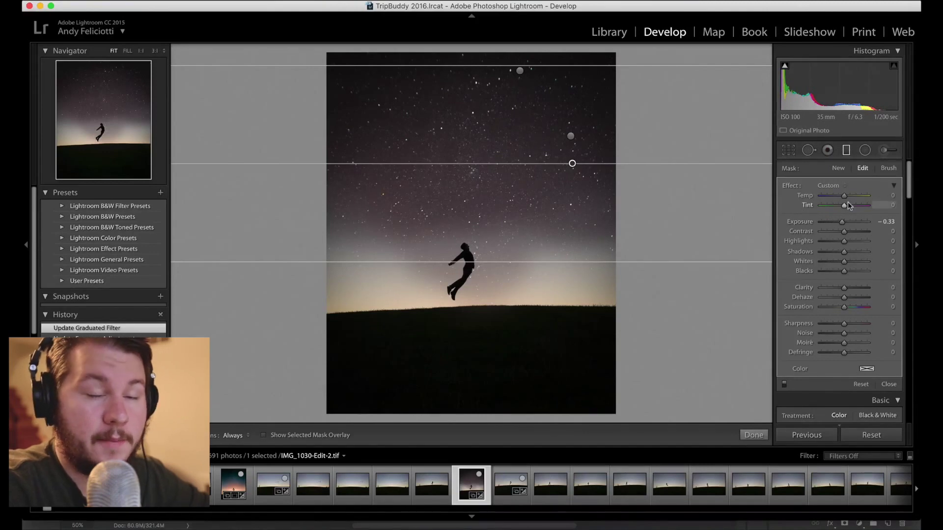
drag(846, 206, 835, 198)
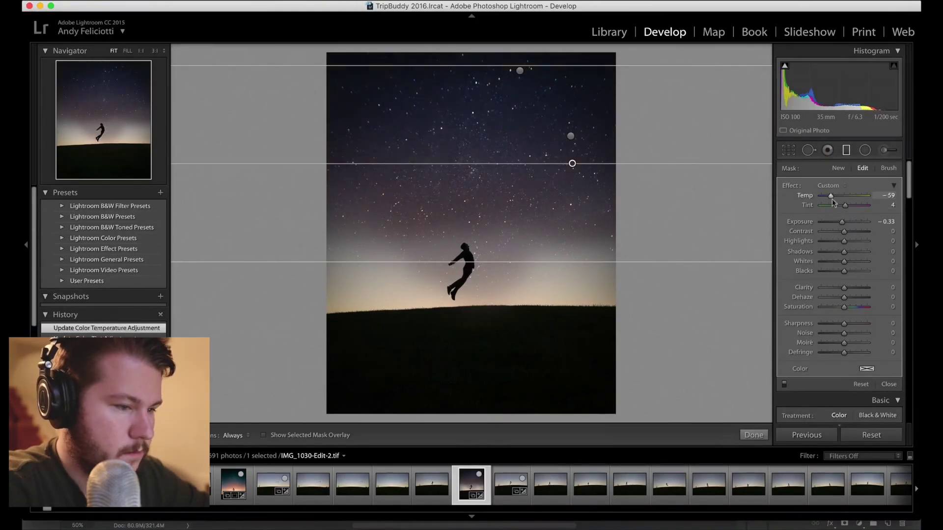
key(m)
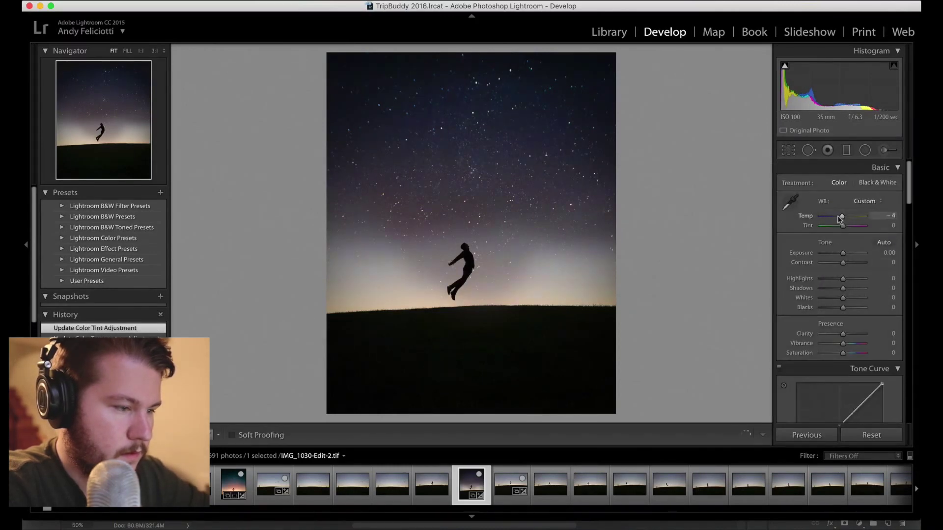
- Try a white balance shift and Auto Tone, undoing both
drag(838, 216, 830, 226)
key(super+z)
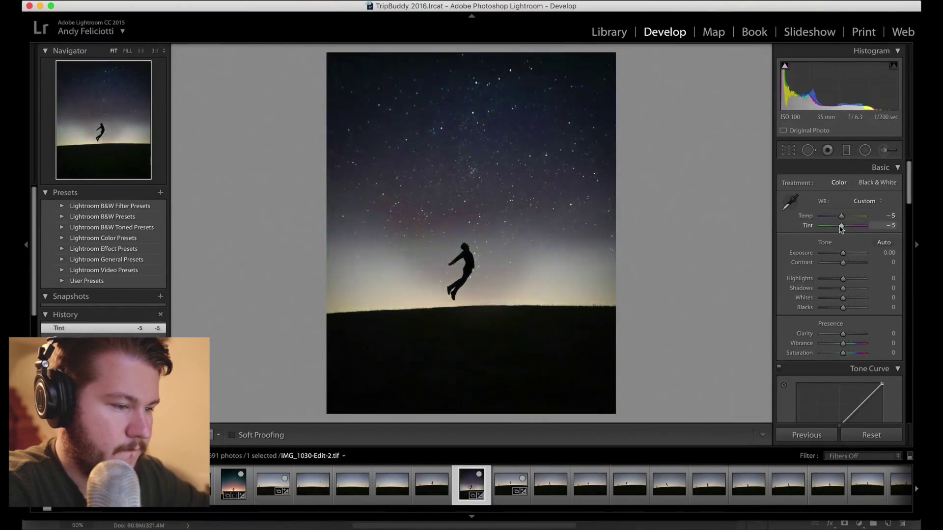
click(878, 243)
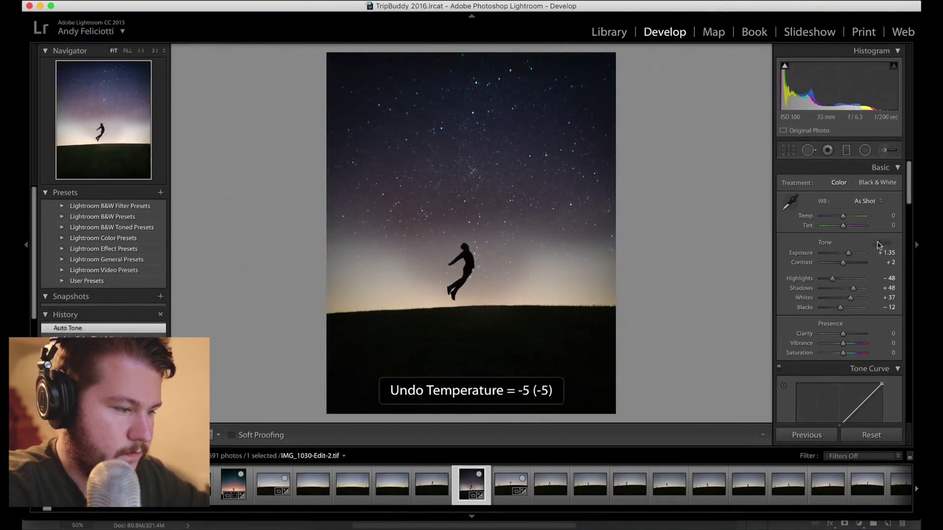
key(super+z)
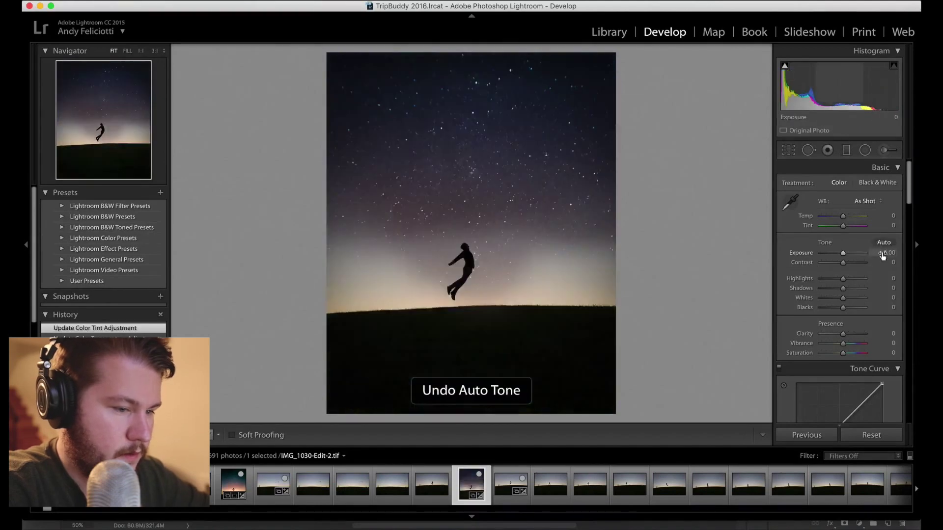
- Raise overall exposure to +0.66 and pull highlights down to -30
click(883, 253)
key(Up)
key(Up)
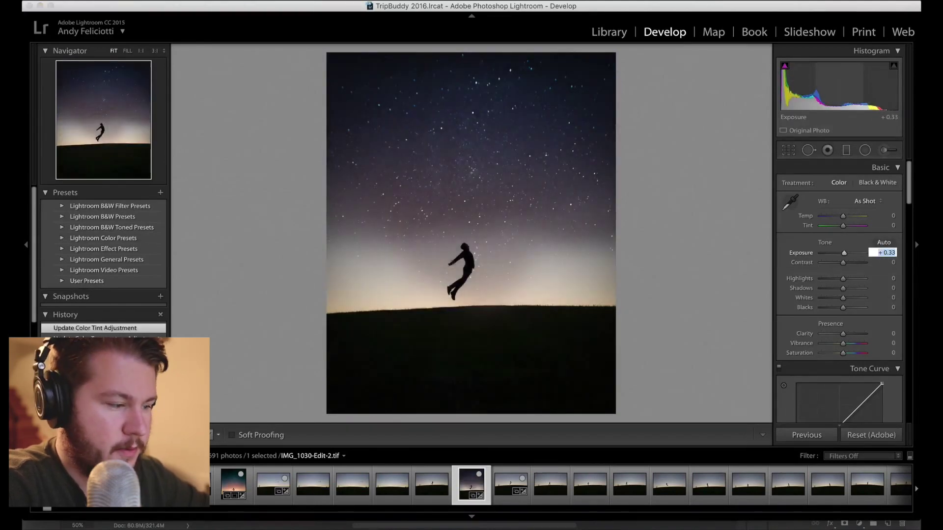
drag(850, 279, 847, 333)
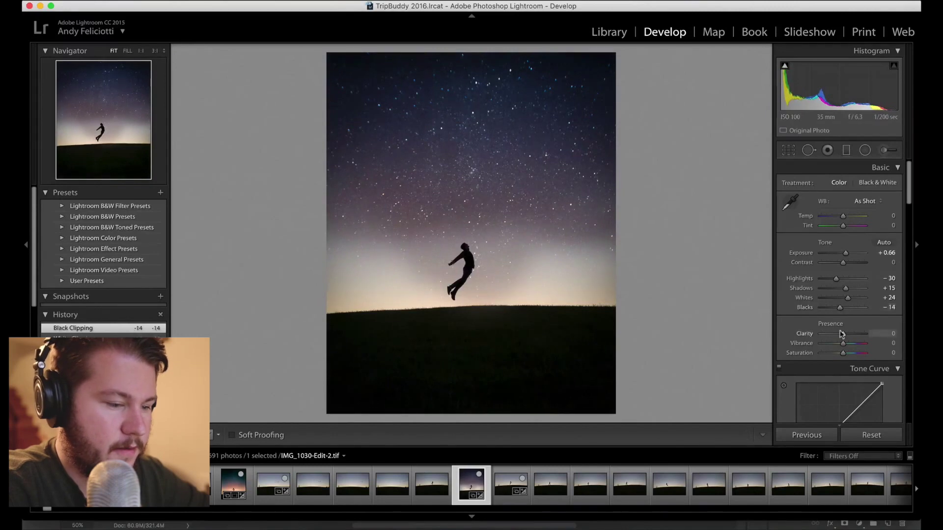
key(shift+m)
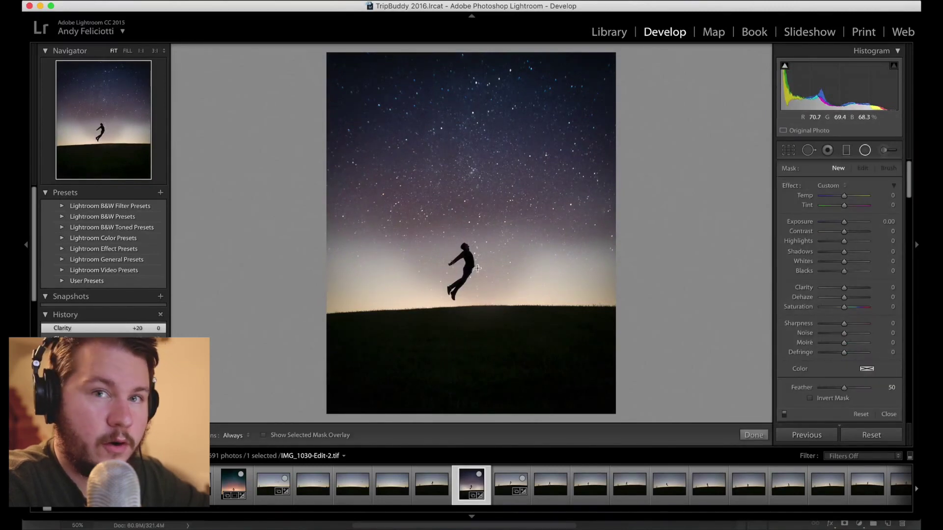
- Draw an inverted radial filter around the jumper with +0.33 exposure and temperature 30
drag(477, 268, 345, 338)
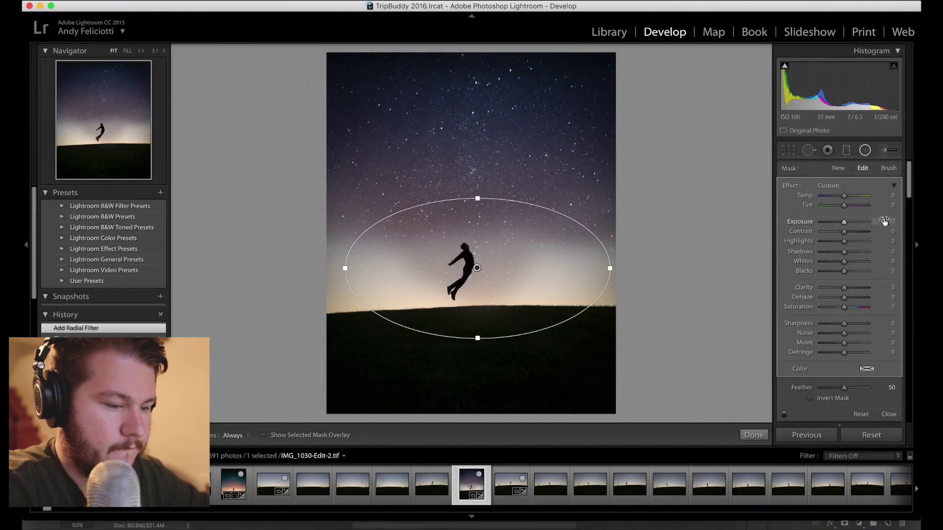
click(817, 398)
click(887, 222)
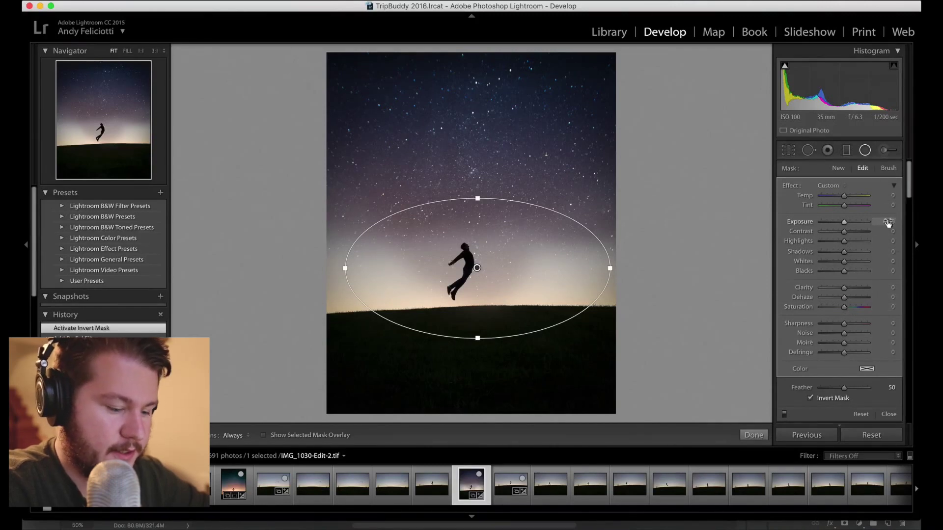
text(0.33)
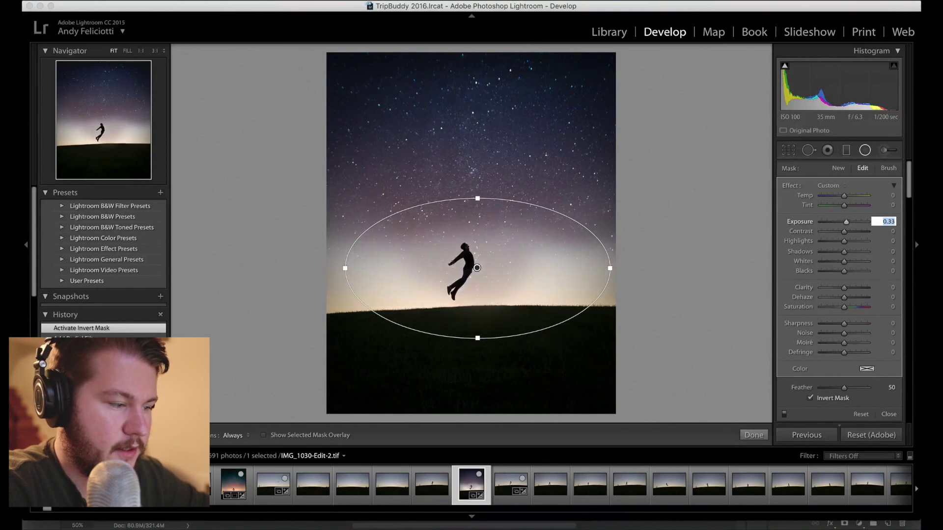
key(Return)
click(873, 197)
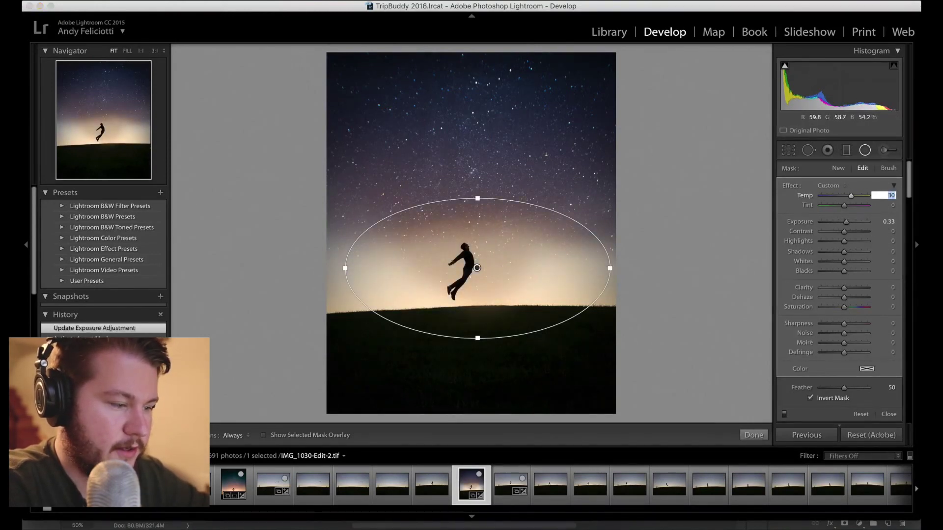
key(Return)
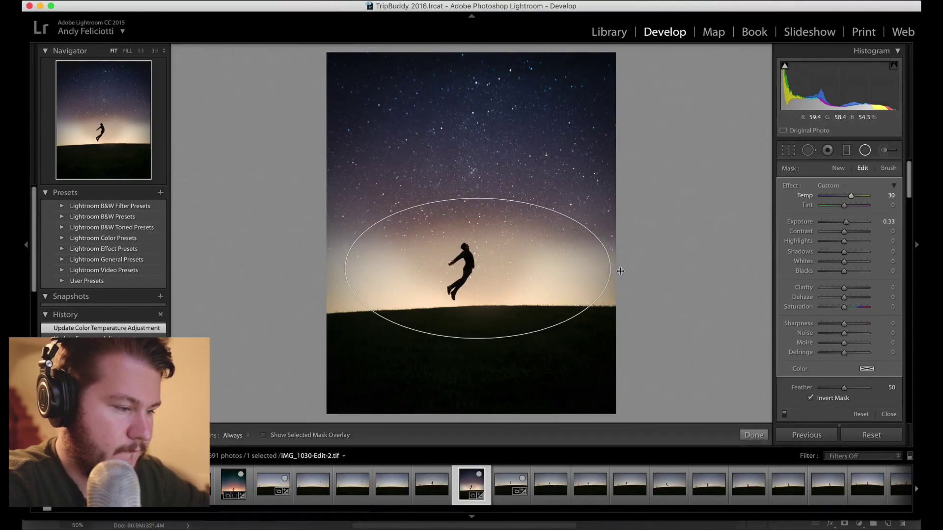
- Widen the glow ellipse, shift it slightly lower, and compare against the original photo
drag(620, 271, 690, 267)
drag(477, 264, 470, 275)
key(Escape)
key(backslash)
key(backslash)
key(backslash)
key(backslash)
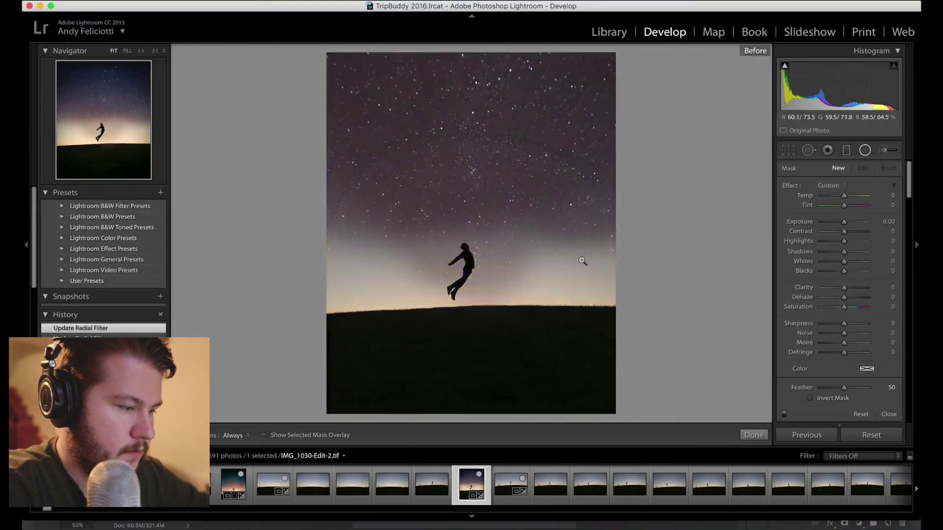
key(backslash)
key(backslash)
key(backslash)
key(backslash)
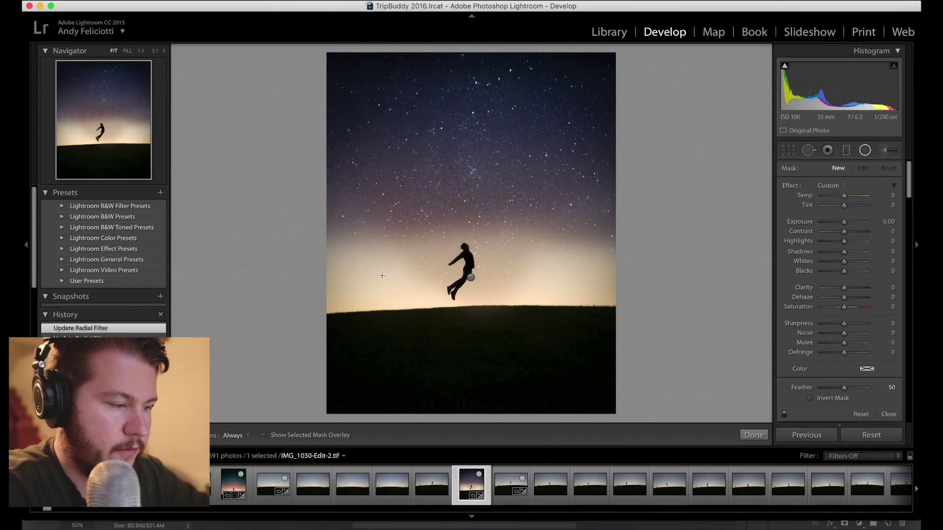
- Add a second radial filter around the jumper at temperature 10 with Invert Mask, nudged lower-left
drag(475, 249, 590, 334)
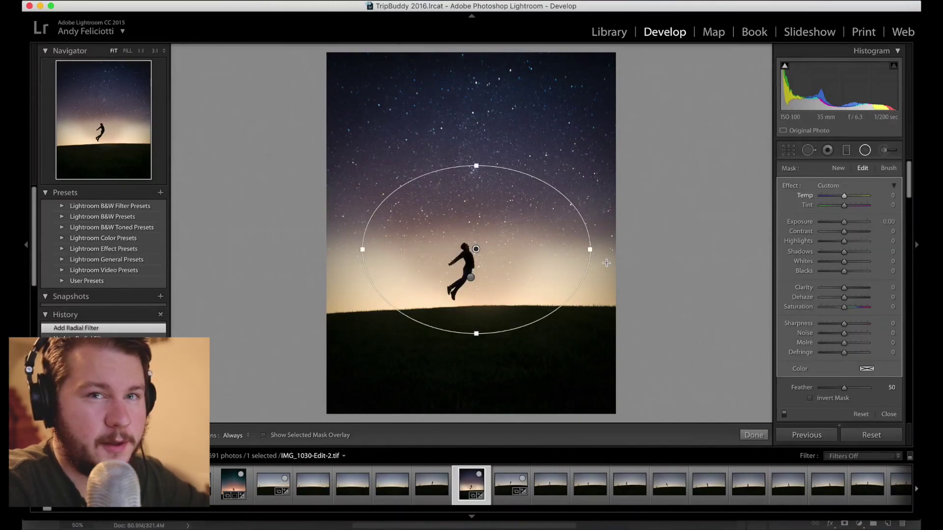
click(886, 196)
text(30)
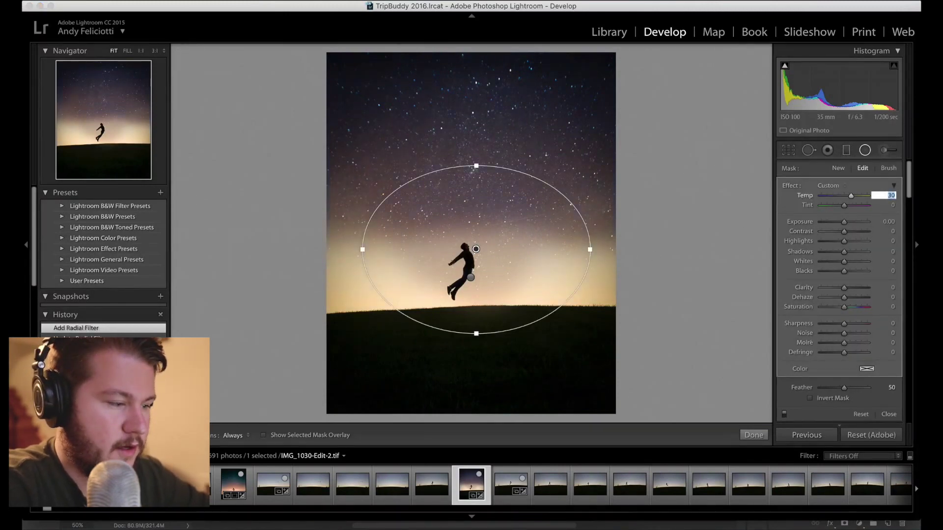
key(BackSpace)
key(BackSpace)
text(10)
click(825, 398)
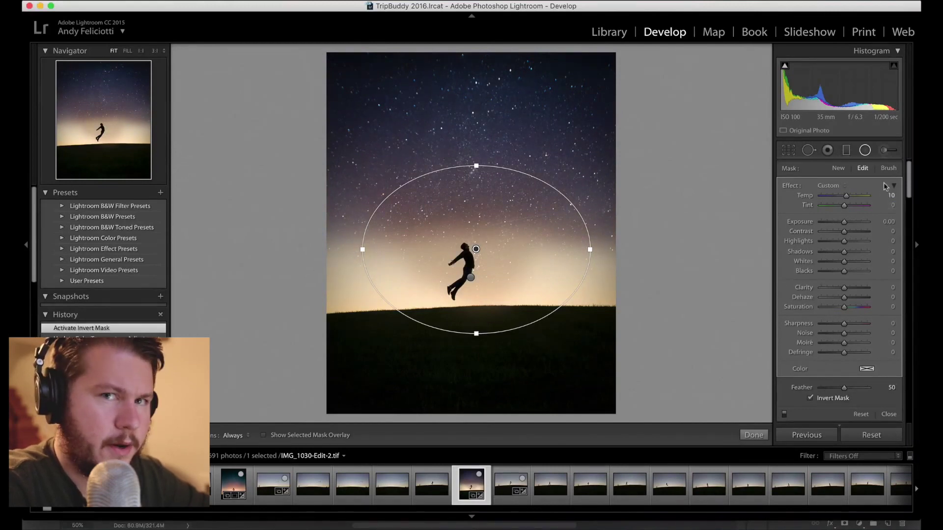
drag(477, 247, 469, 255)
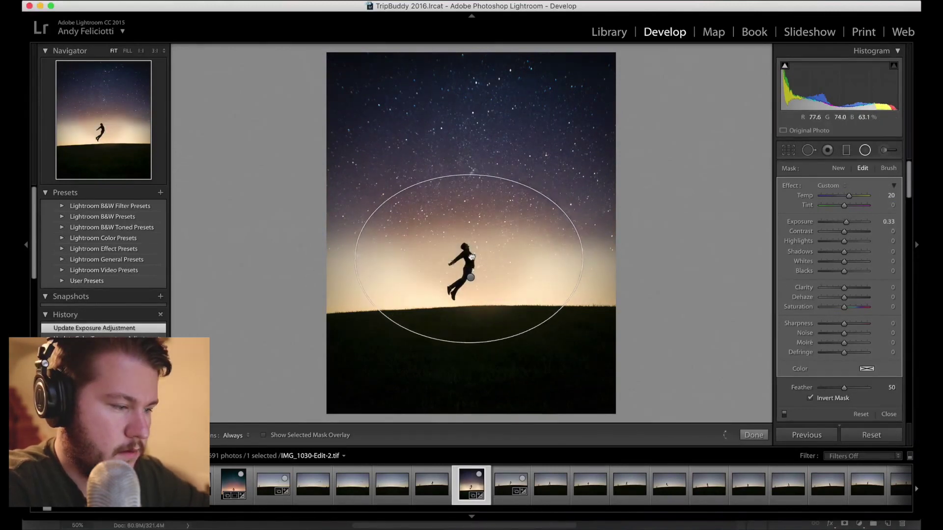
click(884, 150)
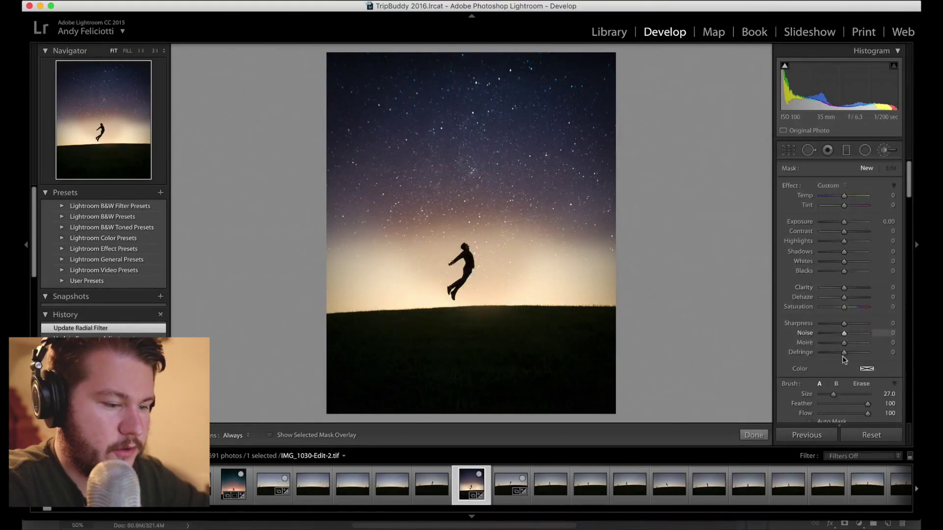
- Paint an adjustment brush stroke over the horizon glow around the jumper and check its mask overlay
scroll(845, 360, down, 2)
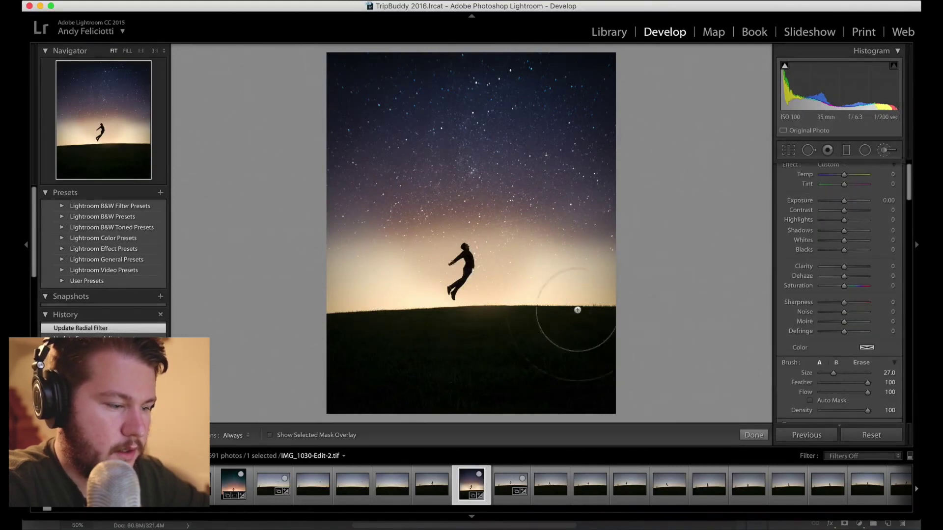
scroll(493, 285, down, 2)
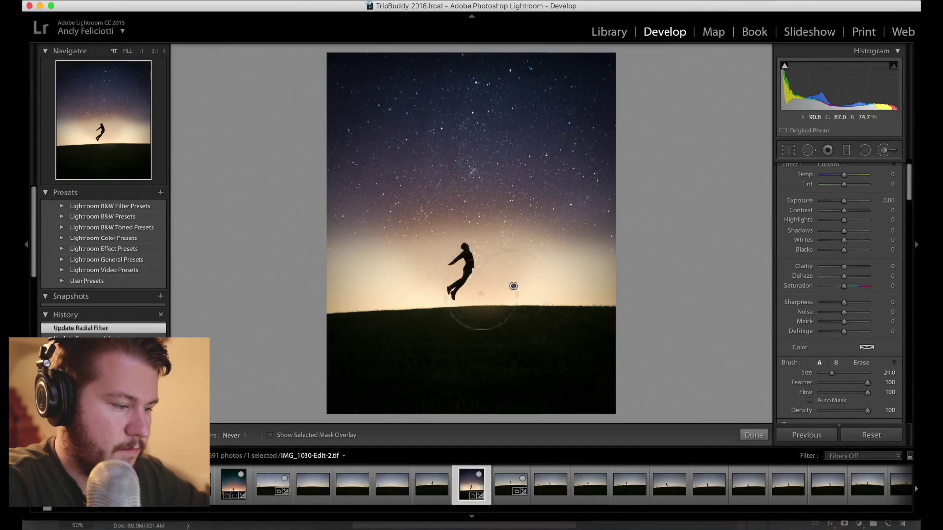
key(h)
scroll(511, 273, down, 1)
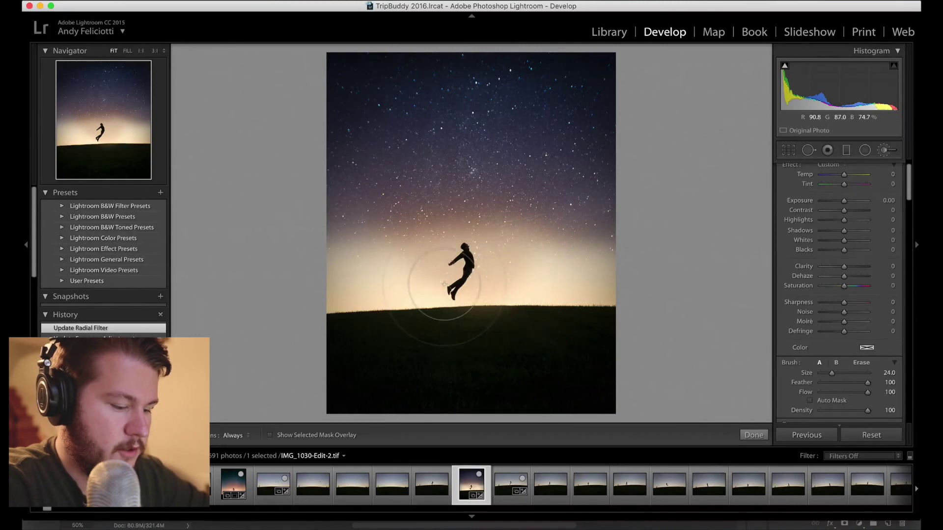
drag(513, 286, 516, 306)
key(o)
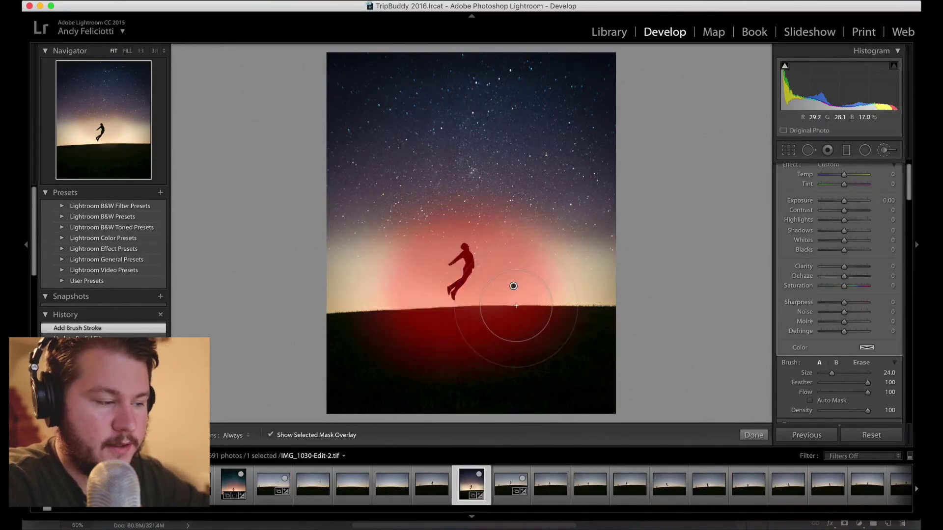
key(o)
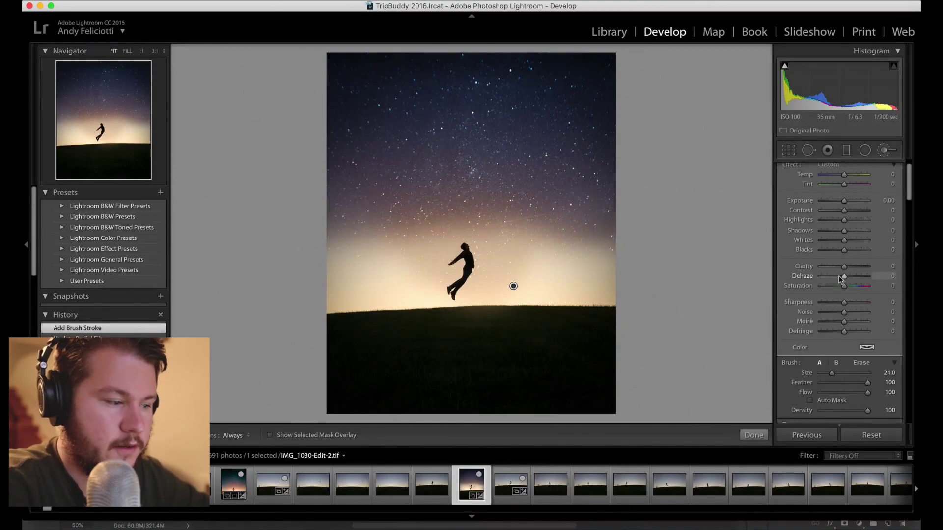
- Set the painted area's Dehaze to about -20 and close the brush
drag(843, 276, 836, 276)
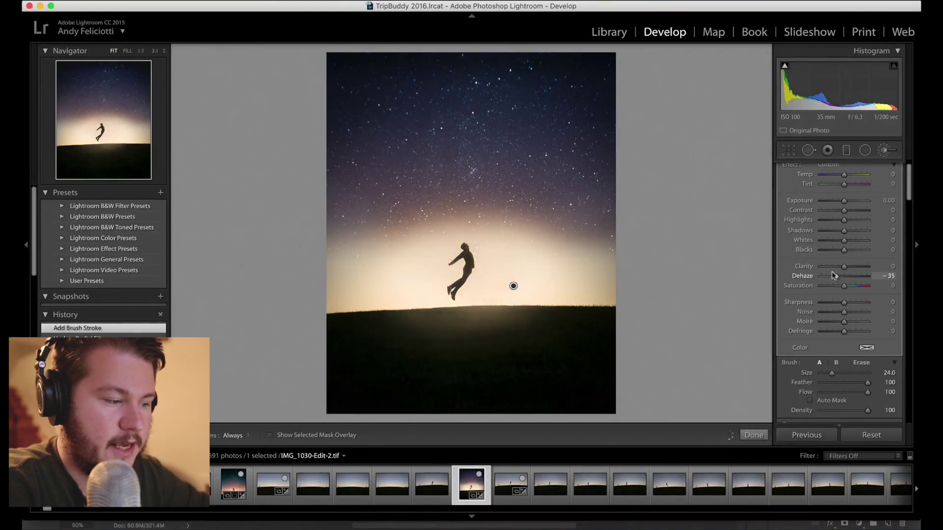
mouse_move(836, 276)
mouse_down()
mouse_move(869, 276)
mouse_move(829, 279)
mouse_move(839, 280)
mouse_up()
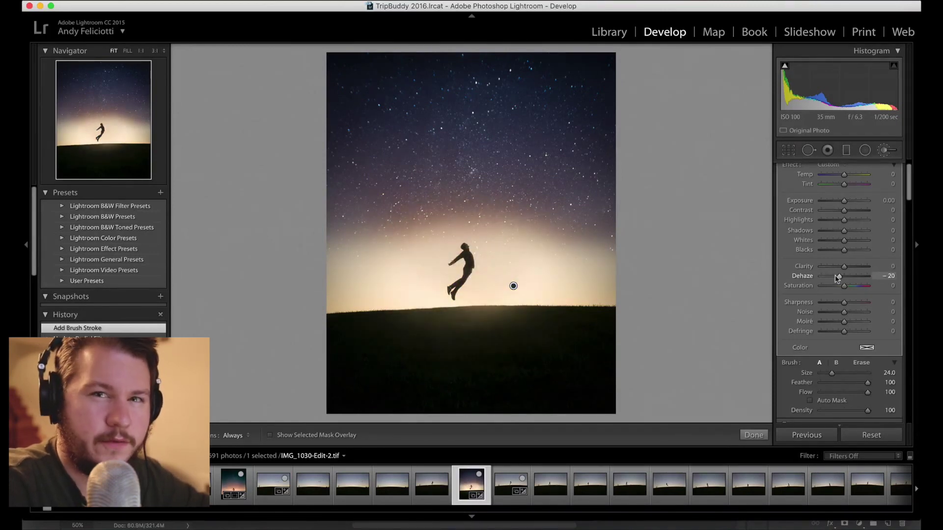
key(k)
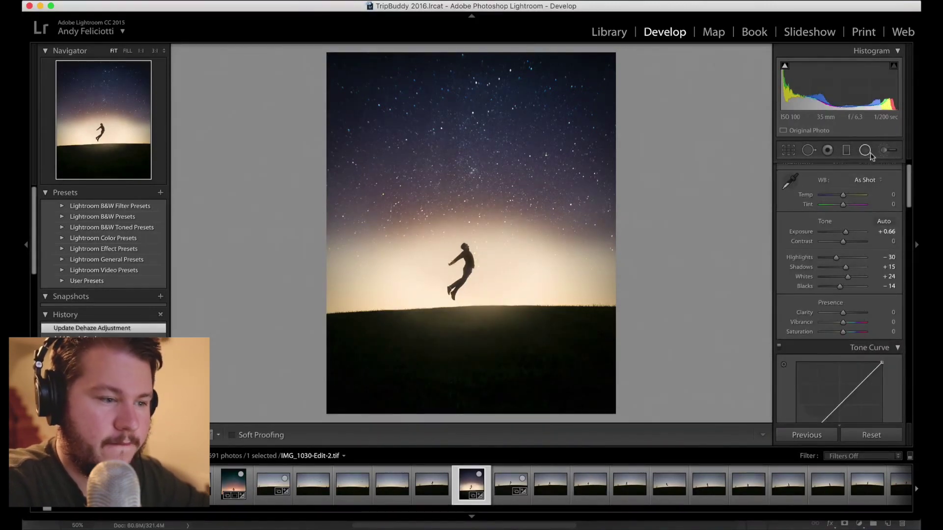
click(866, 150)
- Give the existing sky graduated filter a soft periwinkle blue colour tint
click(846, 150)
click(571, 163)
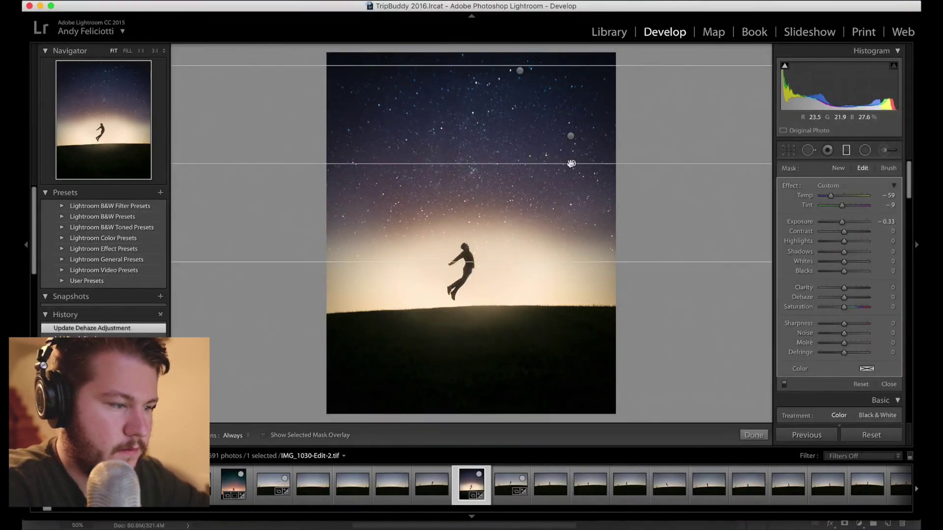
click(867, 369)
click(755, 353)
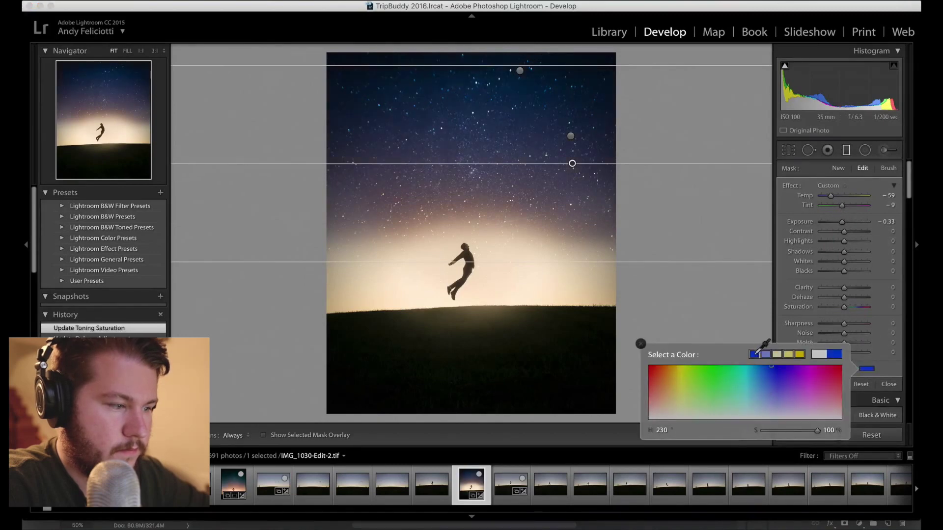
click(800, 354)
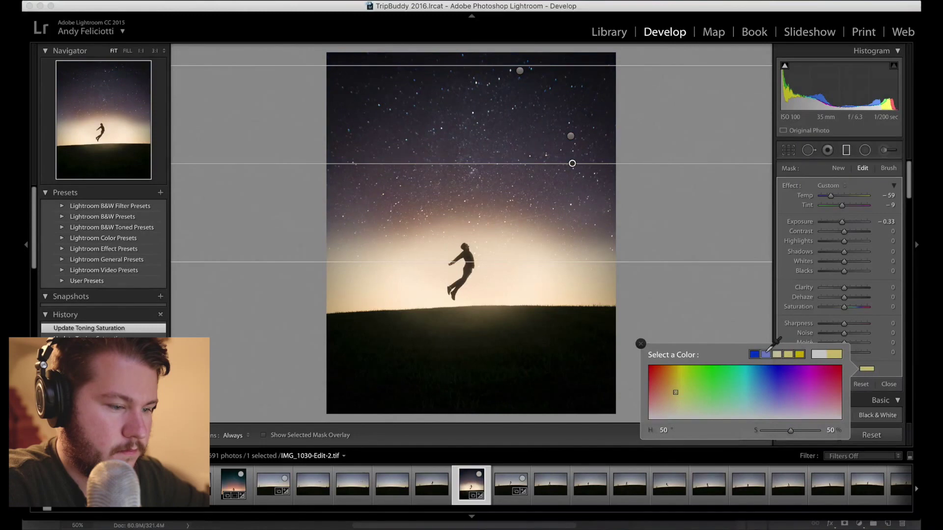
click(766, 353)
- Set the sky gradient's Tint to -50 and extend its fade down toward the horizon
click(832, 206)
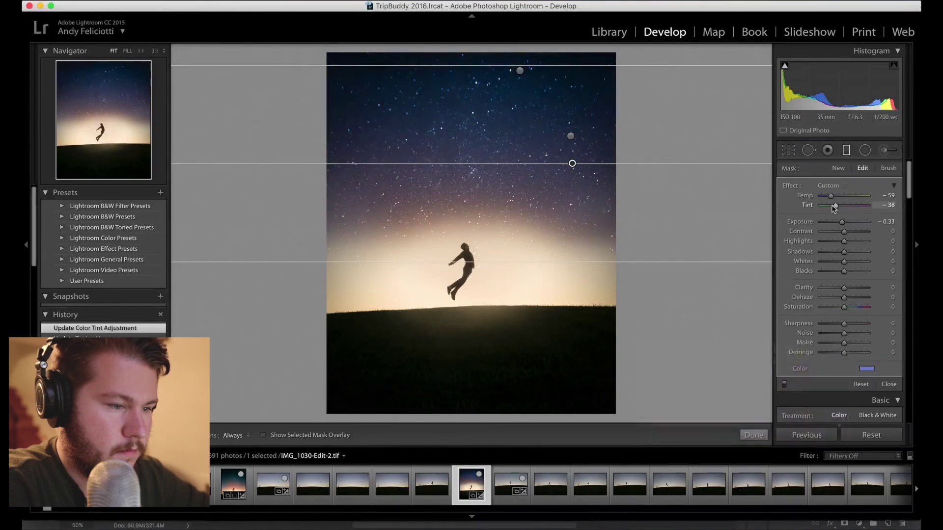
drag(830, 207, 824, 196)
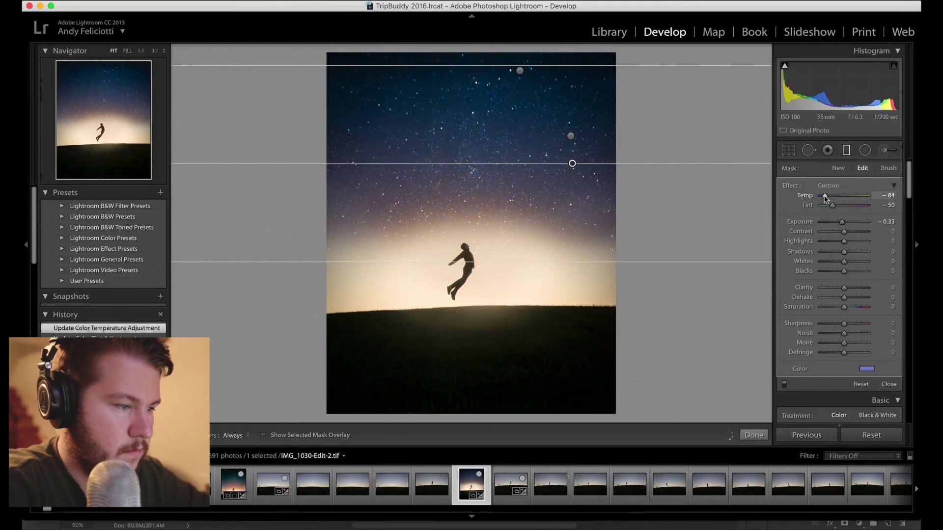
drag(551, 263, 552, 307)
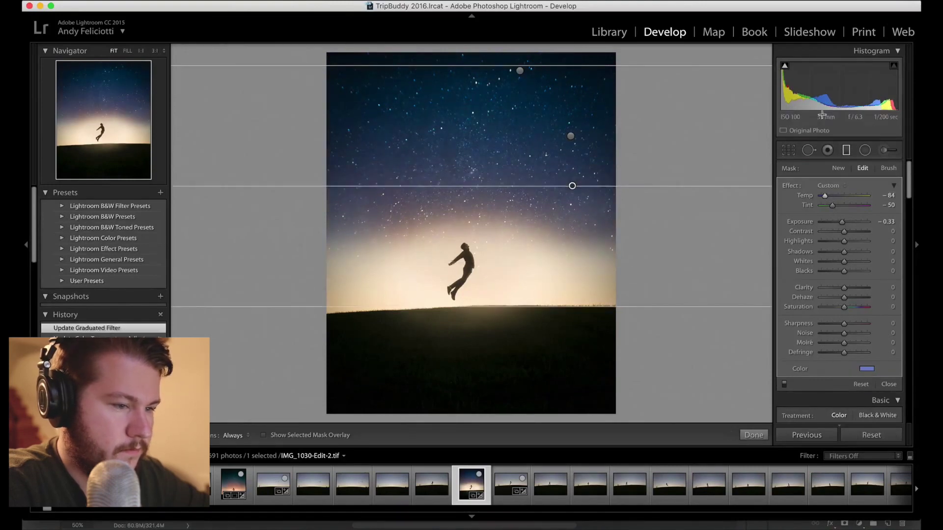
click(885, 151)
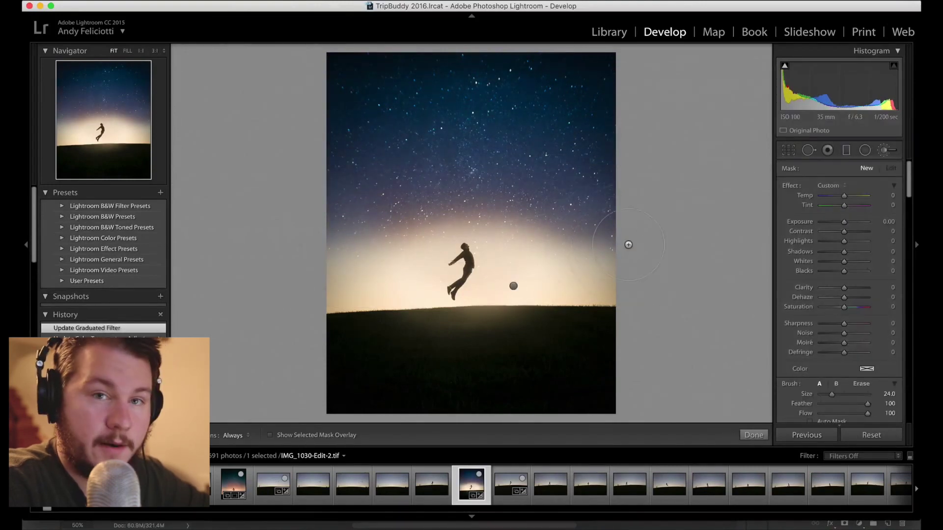
- Brush across the lower sky above the glow and give it a strong magenta tint
mouse_move(536, 205)
mouse_down()
mouse_move(398, 175)
mouse_move(373, 183)
mouse_up()
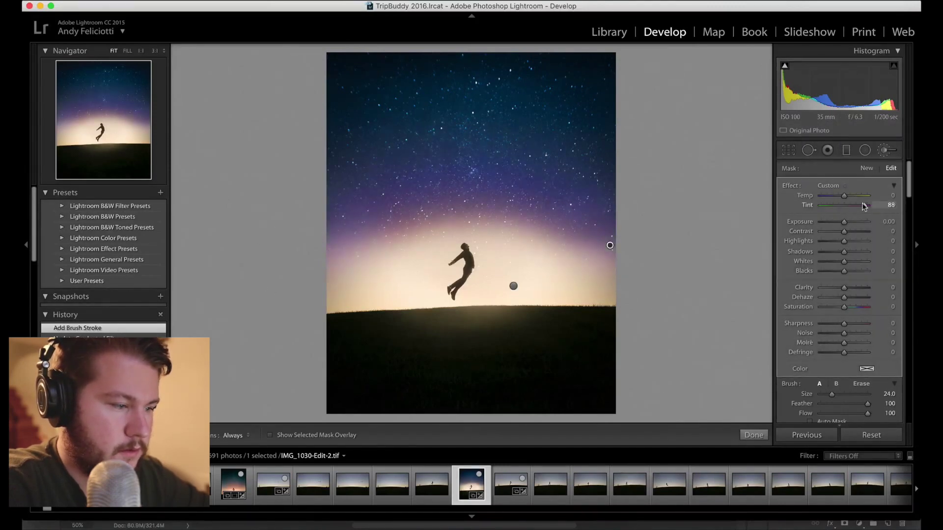
mouse_move(860, 207)
mouse_down()
mouse_move(835, 199)
mouse_move(853, 206)
mouse_up()
key(k)
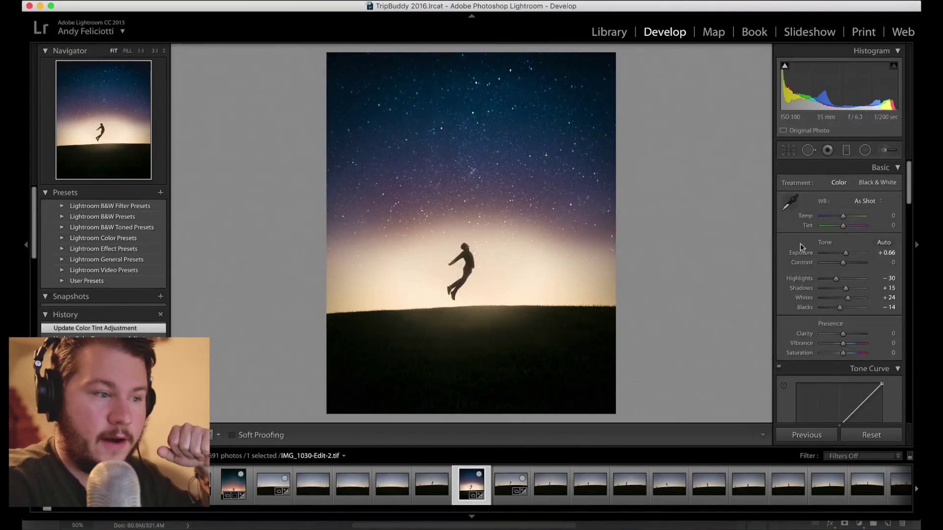
key(backslash)
key(backslash)
key(backslash)
key(backslash)
key(backslash)
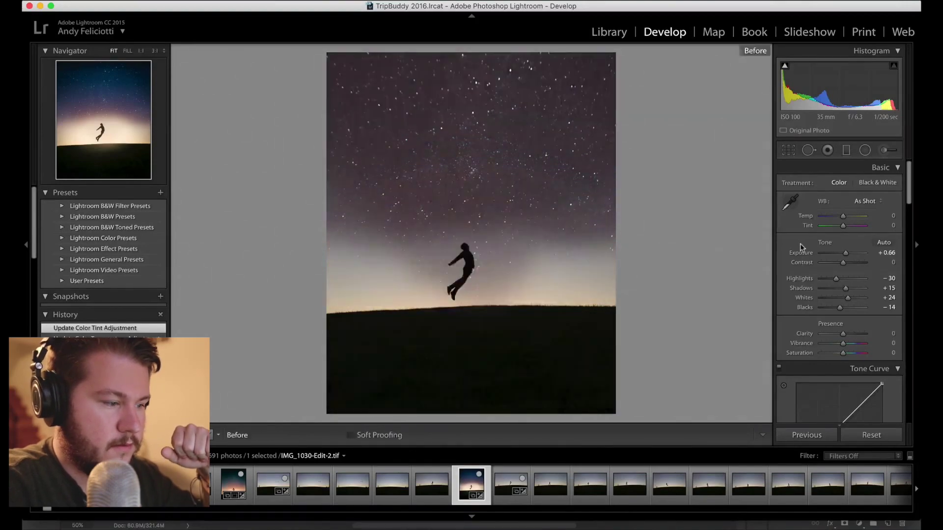
key(backslash)
key(backslash)
key(backslash)
key(backslash)
key(backslash)
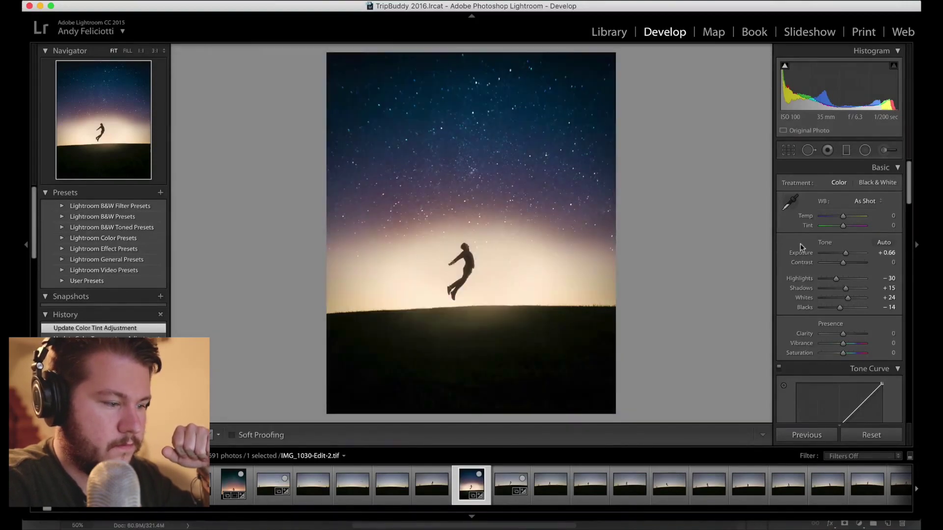